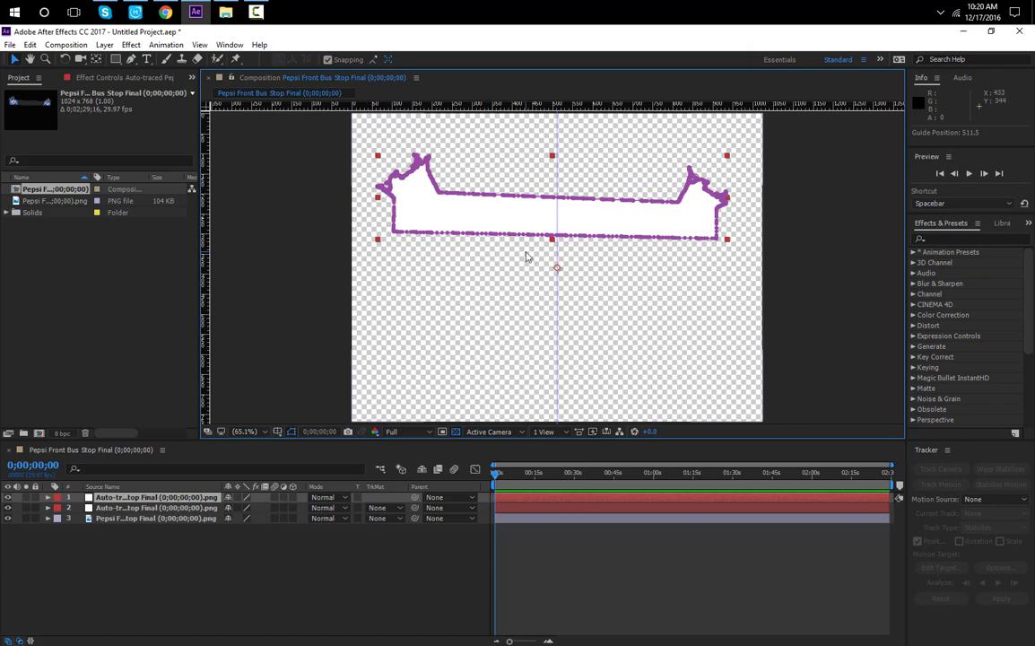
- Delete the mask vertices right of the centre guide on the first auto-traced layer, leaving only the left half of the outline
left_click(574, 201)
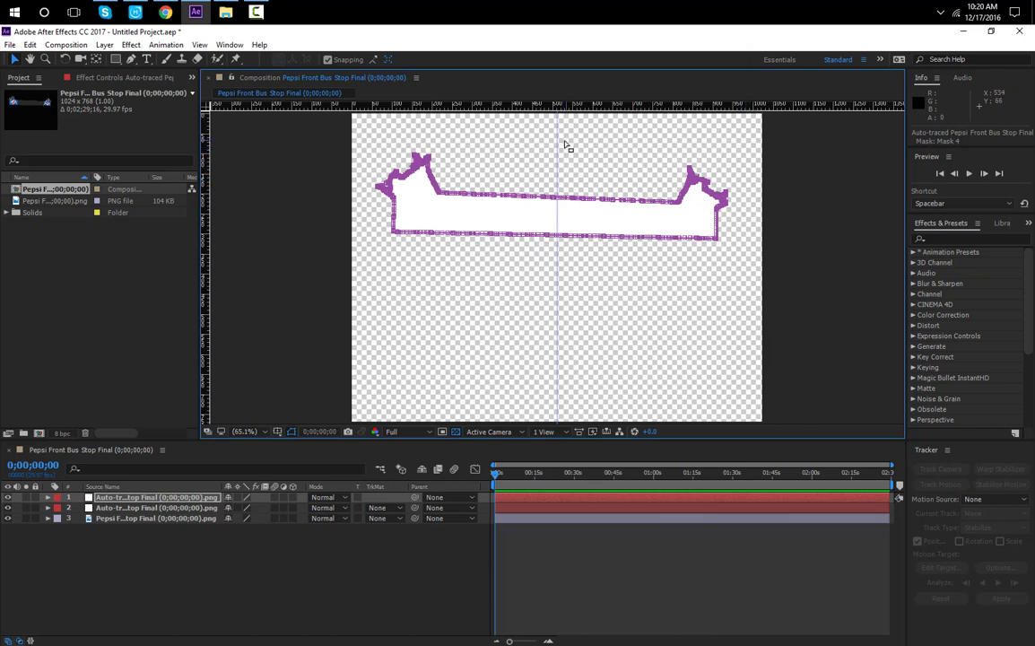
left_click_drag(751, 148, 575, 316)
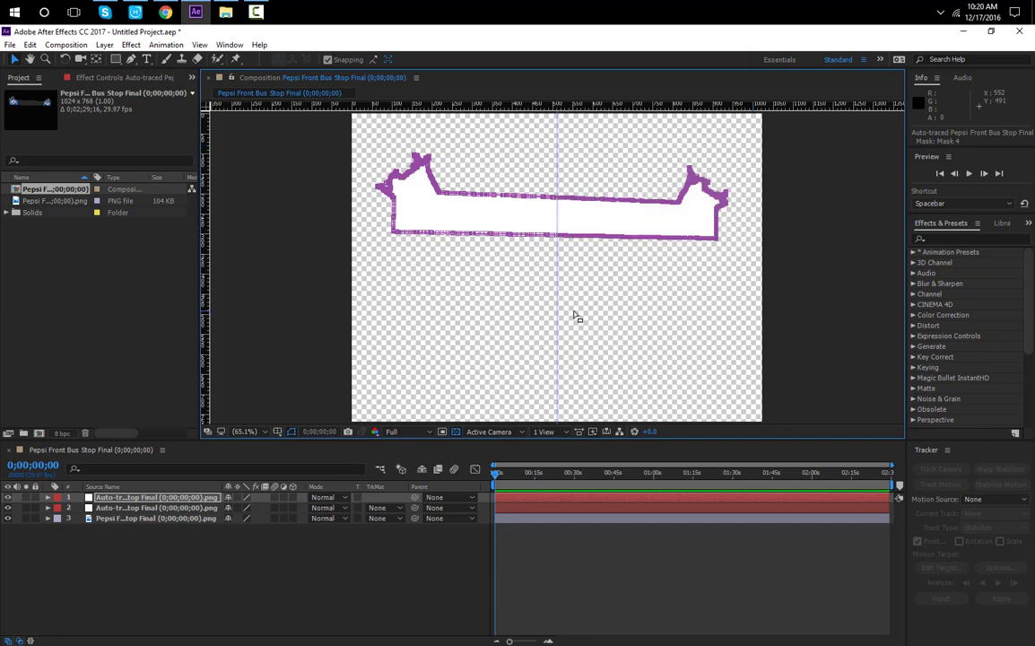
key("Delete")
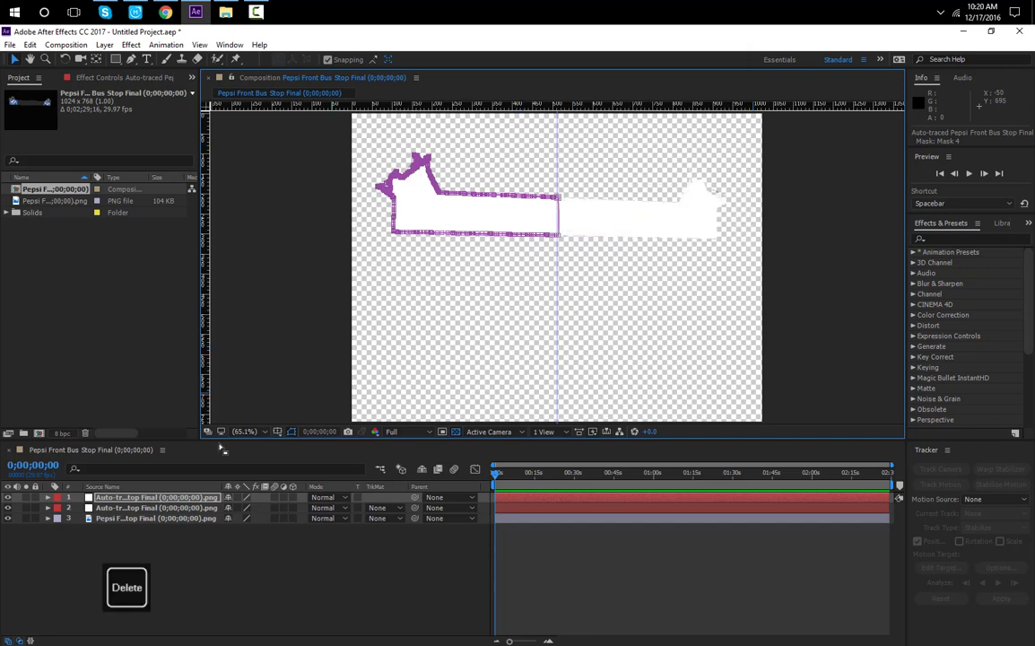
- Delete the mask vertices left of the centre guide on the second auto-traced layer, leaving only the right half of the outline
left_click(150, 513)
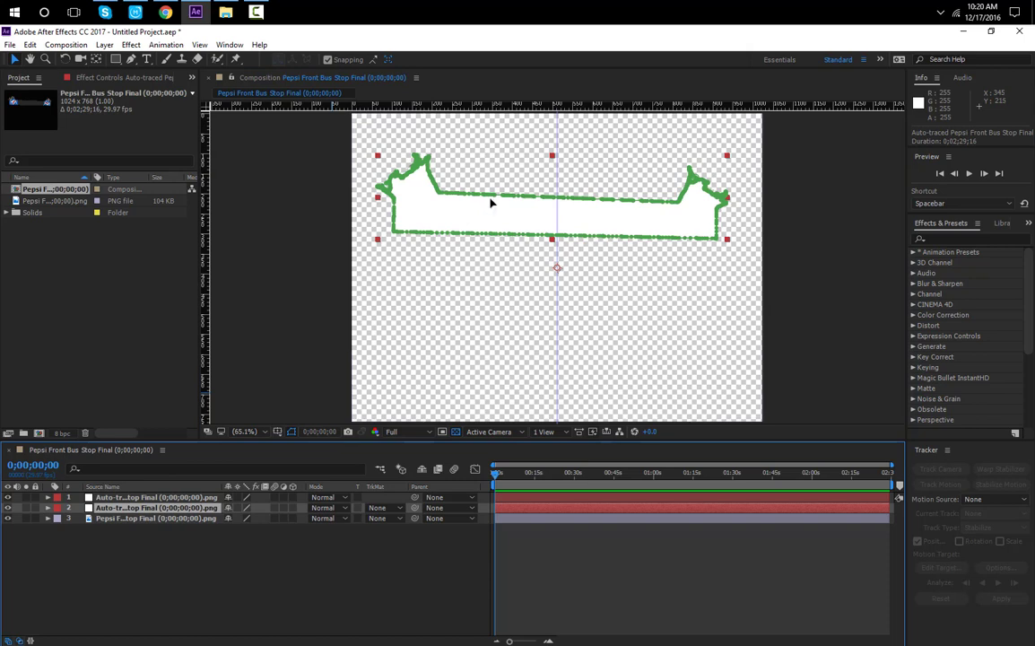
left_click_drag(358, 143, 541, 324)
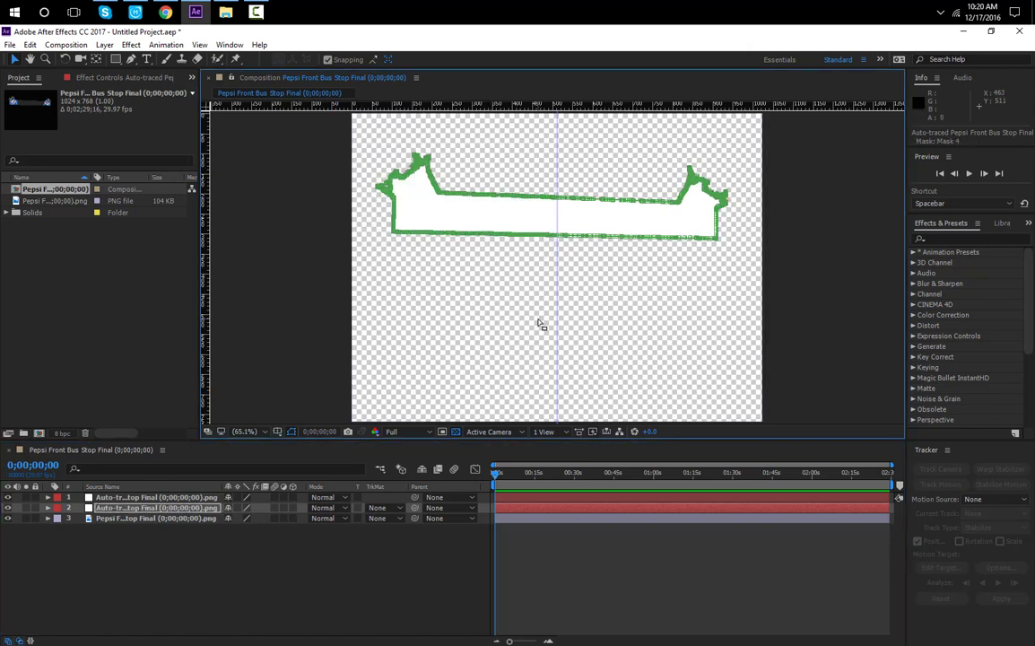
key("Delete")
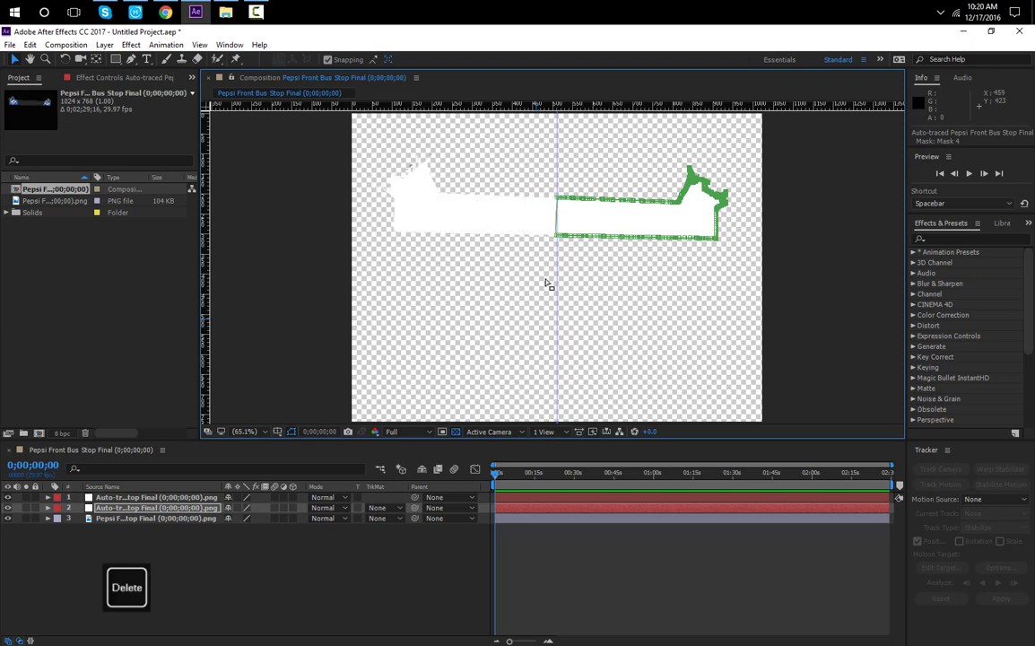
- Convert the right-half mask's upper inner vertex to a corner point and move it onto the centre guide
scroll(562, 216, "up", 3)
left_click_drag(606, 174, 608, 364)
left_click_drag(625, 138, 609, 313)
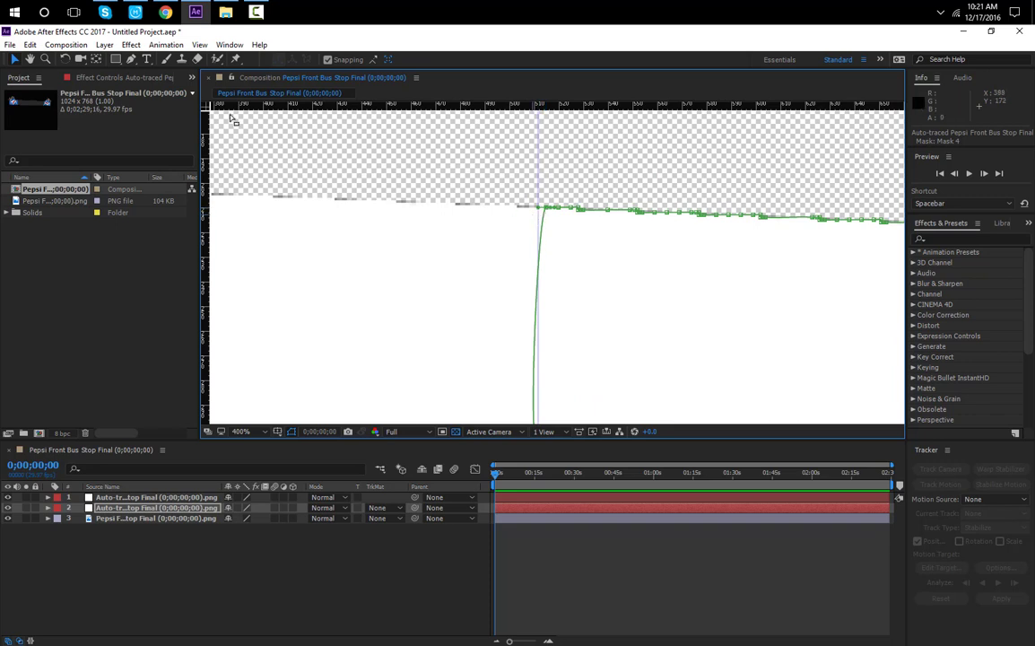
left_click_drag(131, 58, 169, 106)
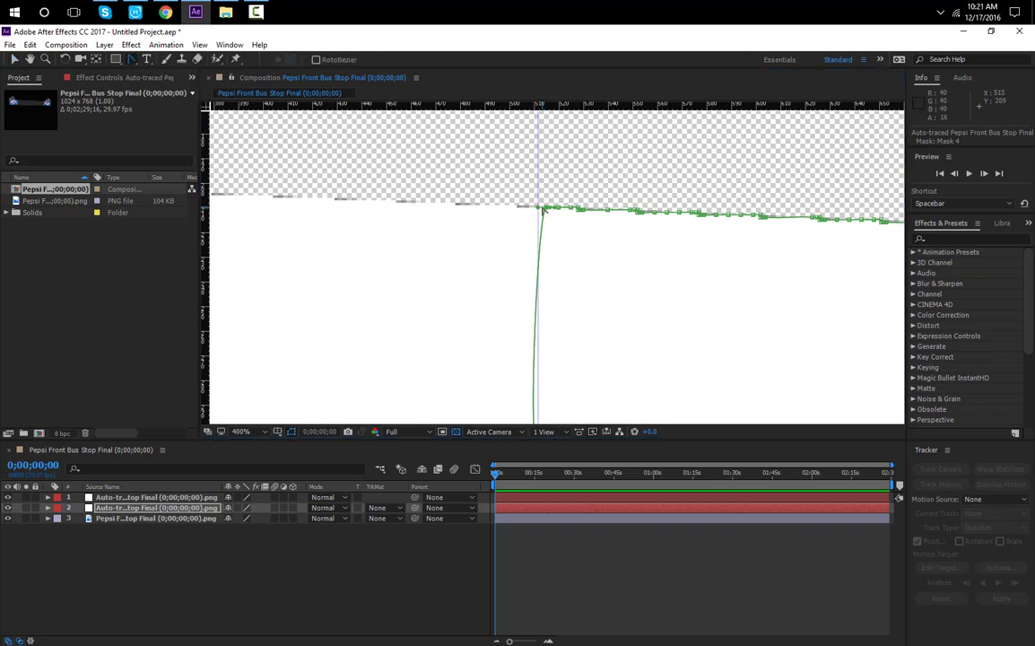
left_click(546, 208)
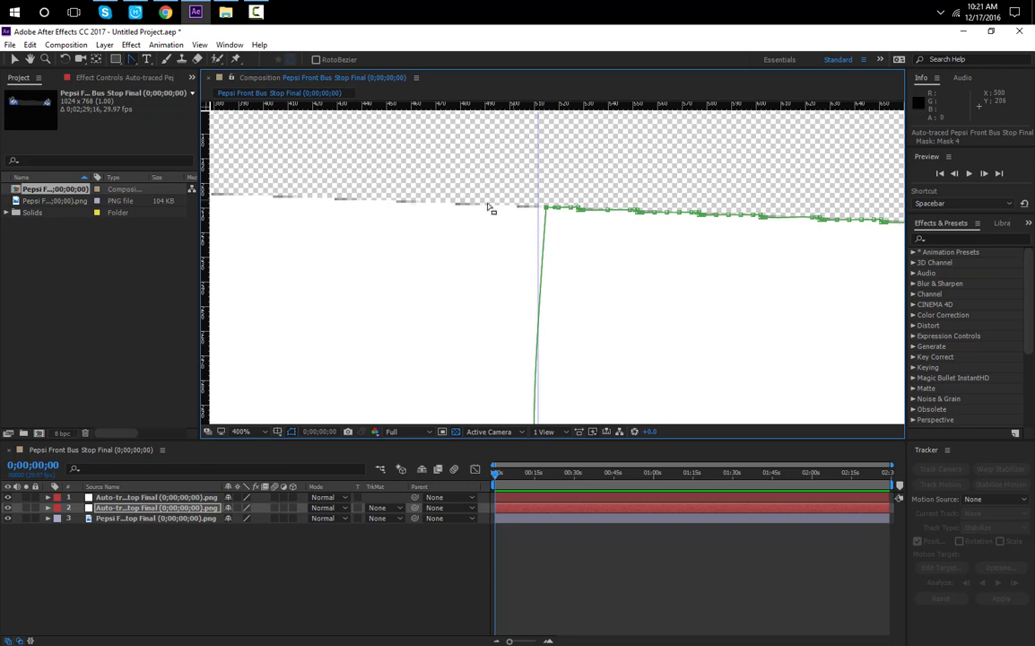
key("v")
left_click_drag(545, 209, 538, 208)
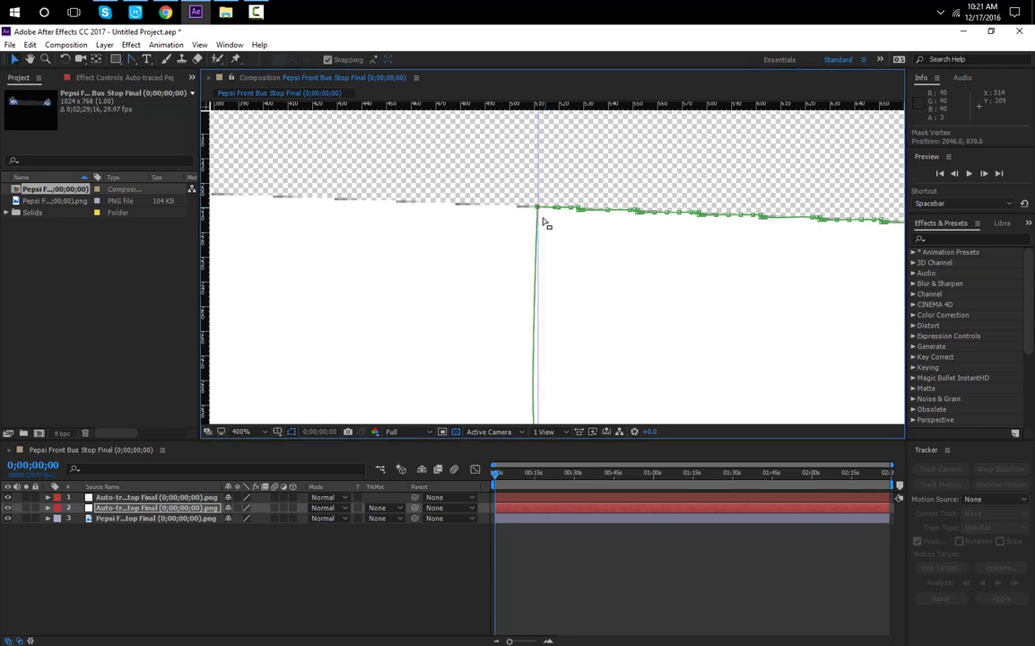
- Convert the right-half mask's lower inner vertex to a corner point at the centre guide so the joining edge is straight
scroll(565, 202, "down", 10)
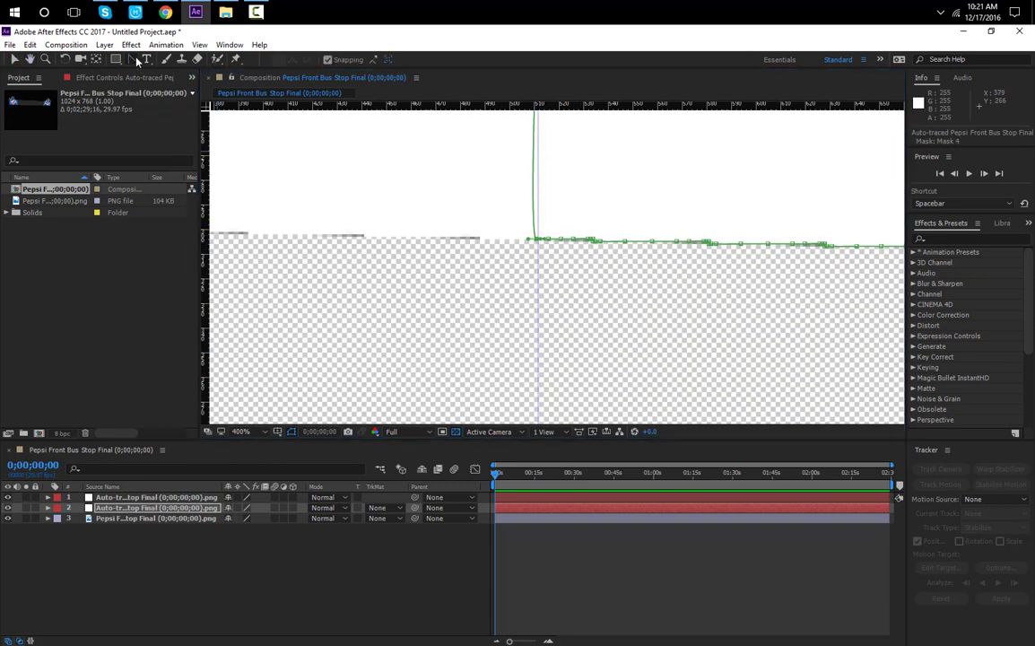
left_click(536, 238, "alt")
left_click(14, 59)
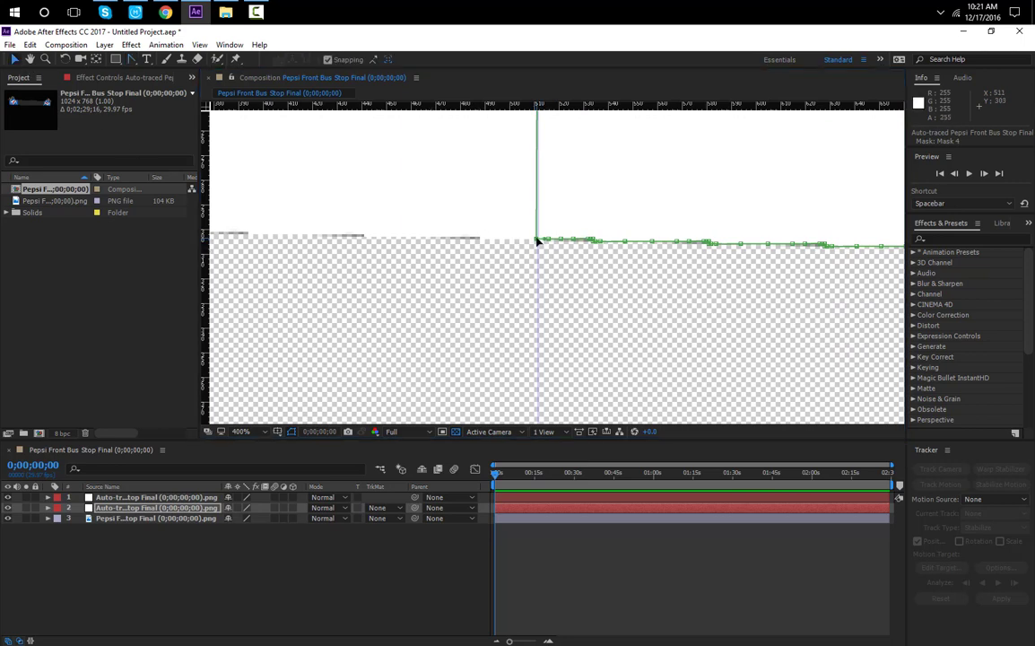
key("space")
left_click_drag(606, 161, 551, 308)
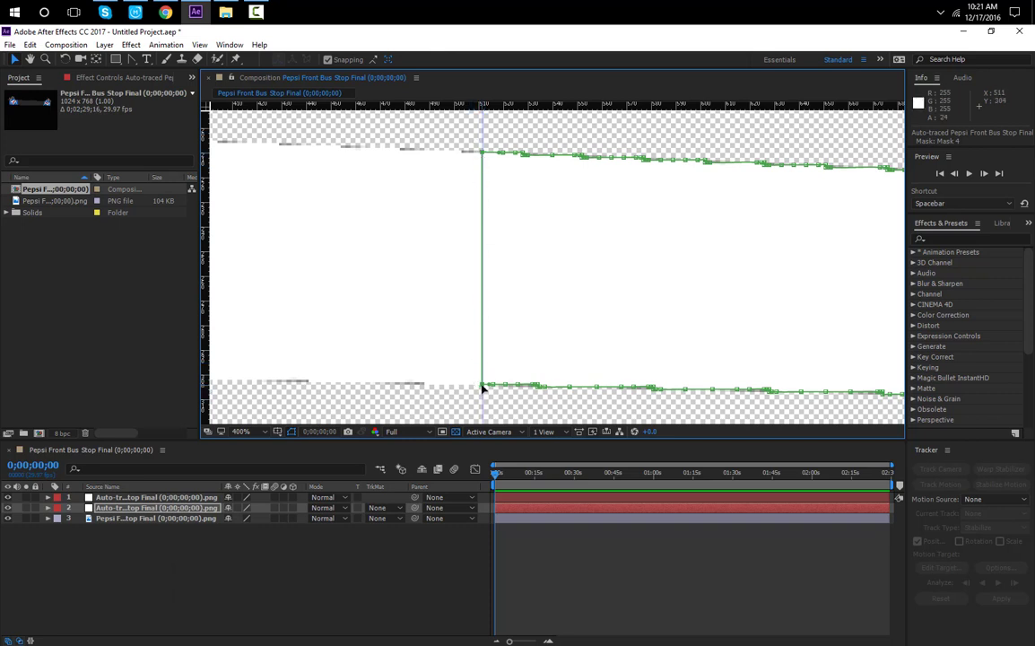
- Open the right-half mask's path along the centre guide by turning off its Closed option
right_click(485, 281)
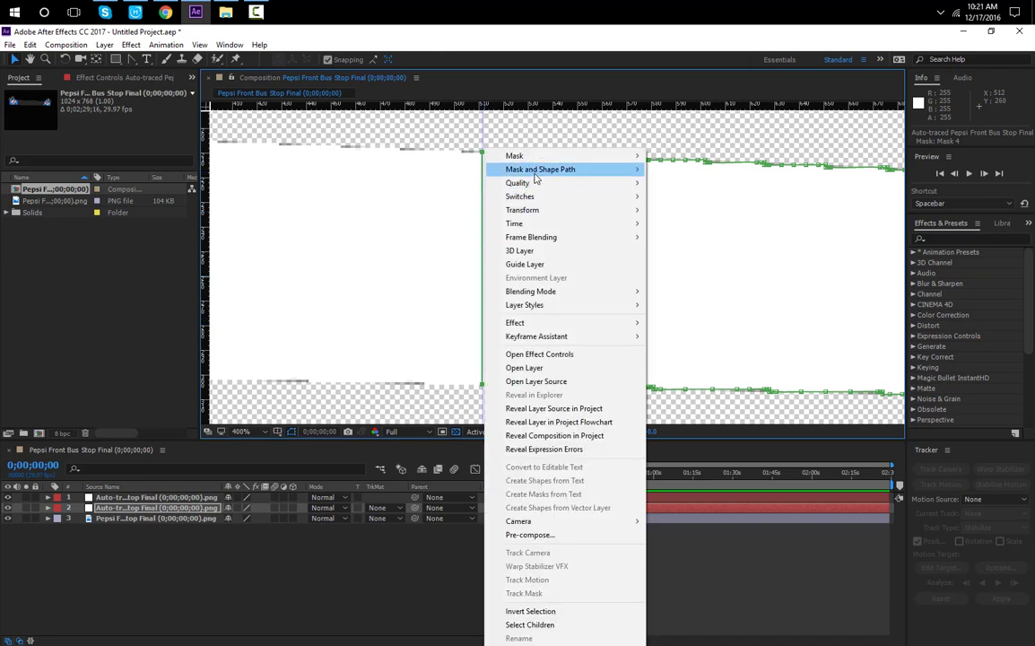
mouse_move(533, 175)
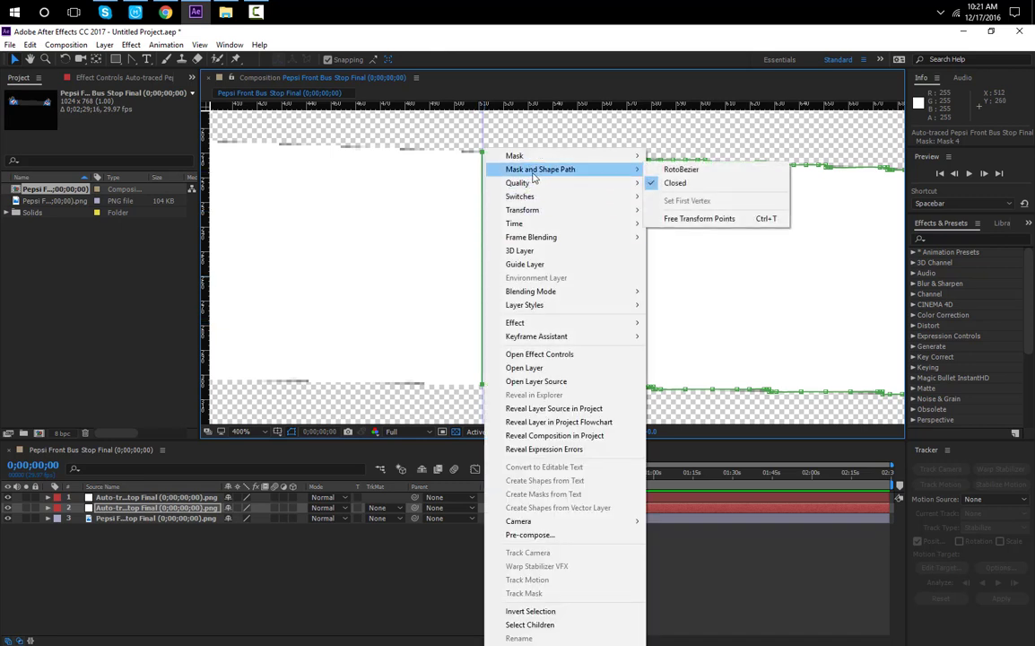
left_click(671, 183)
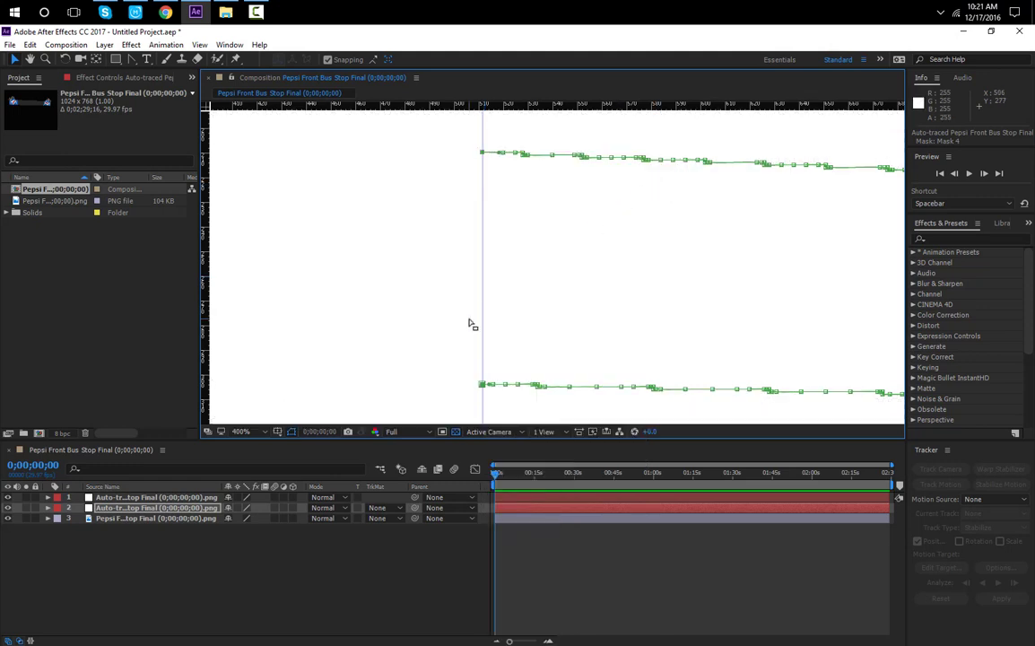
- Apply the Saber effect to the second auto-traced layer, which holds the right-half mask
left_click(260, 434)
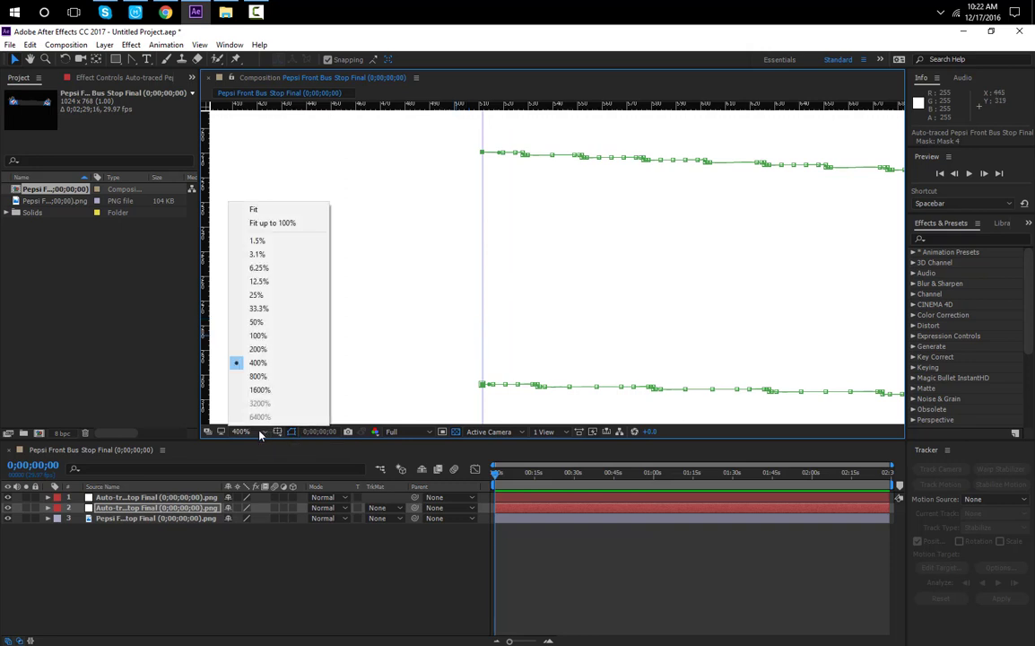
left_click(258, 210)
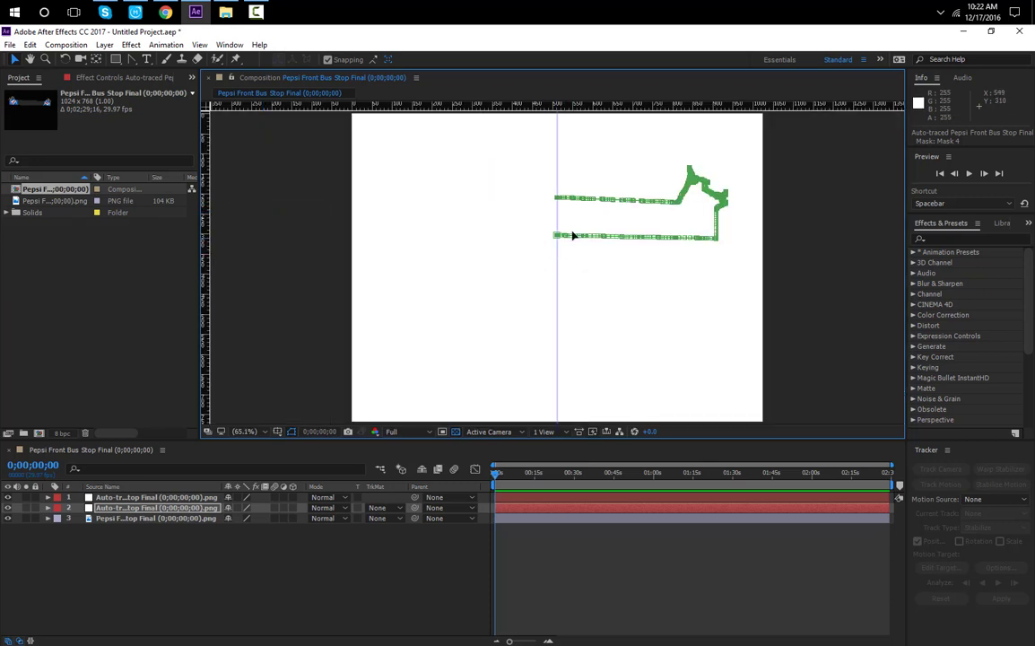
left_click(131, 508)
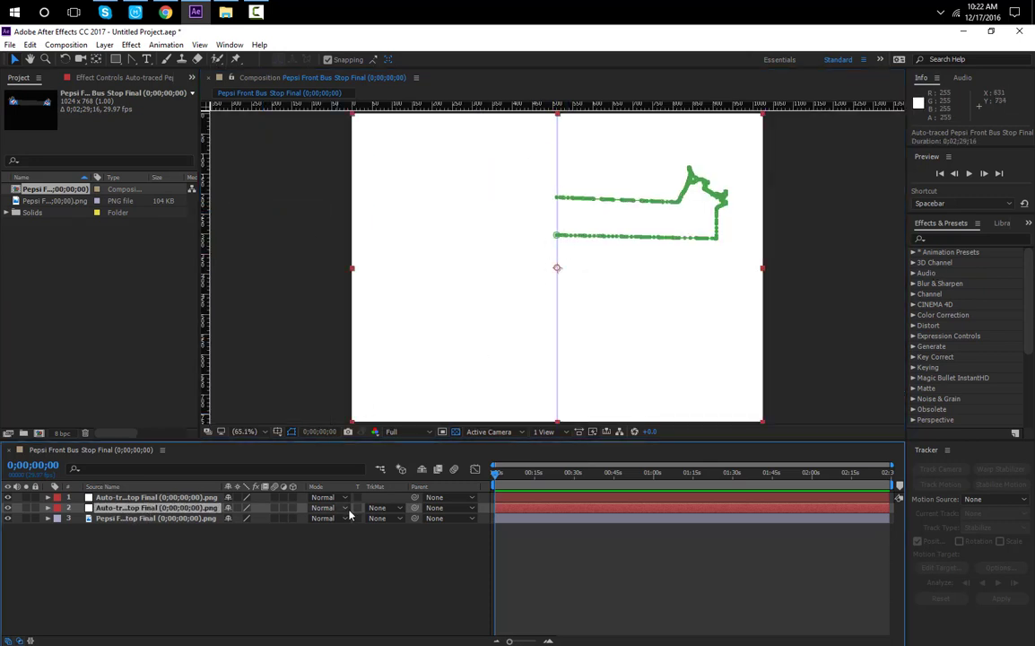
key("ctrl+space")
type("sab")
left_click(341, 567)
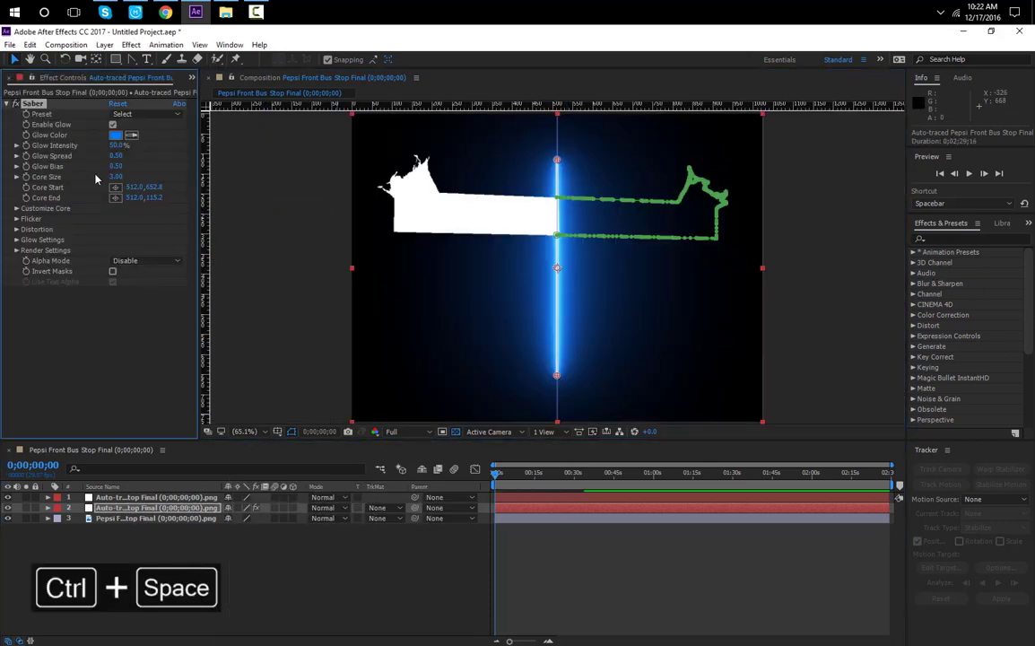
- Set the Saber effect's core type to Layer Masks and its composite settings to Transparent
left_click(16, 208)
left_click(130, 219)
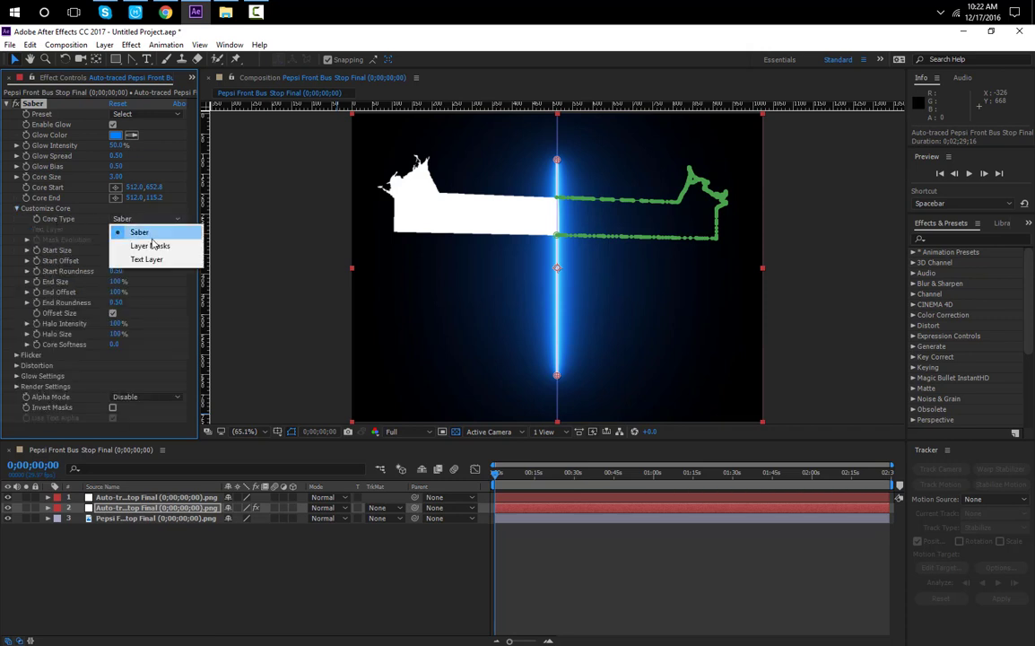
left_click(136, 230)
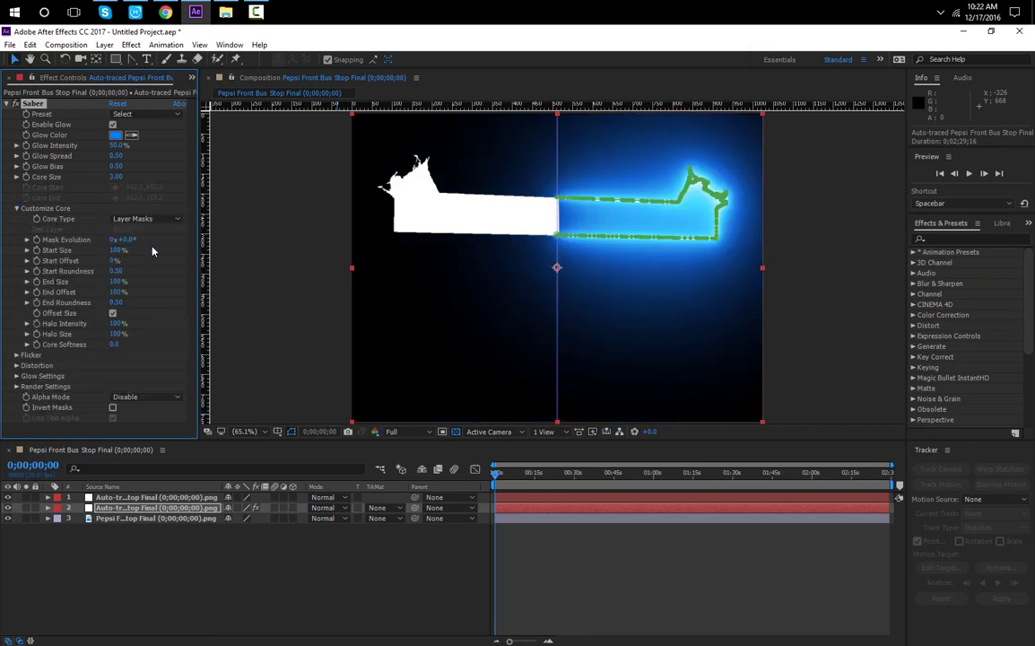
left_click(16, 386)
left_click(155, 433)
left_click(159, 447)
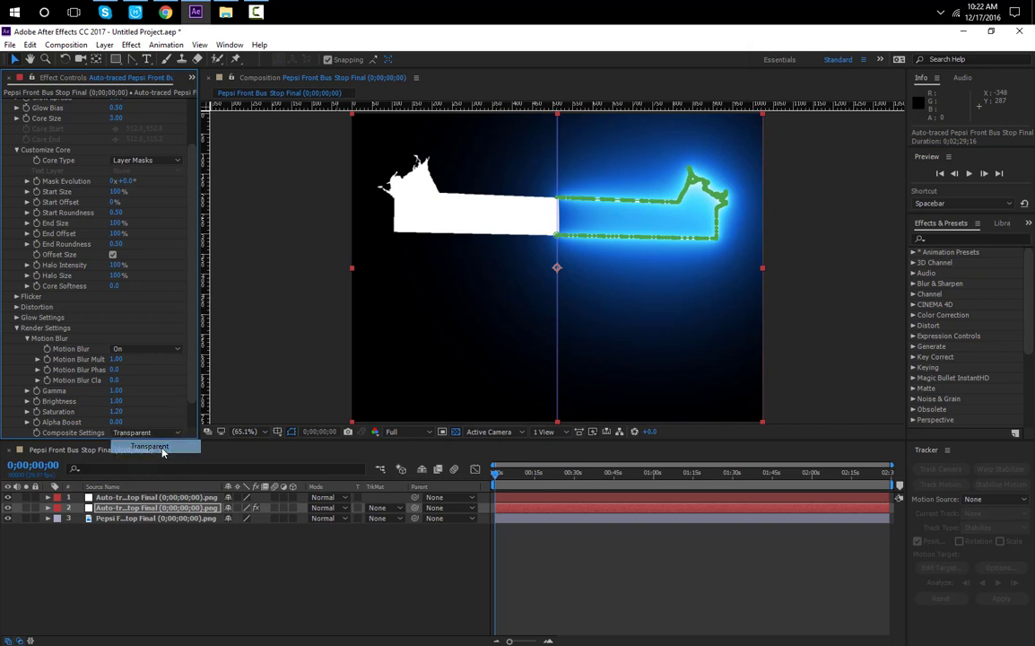
- Set the Saber effect's core size to 1
left_click(117, 118)
type("1")
key("Return")
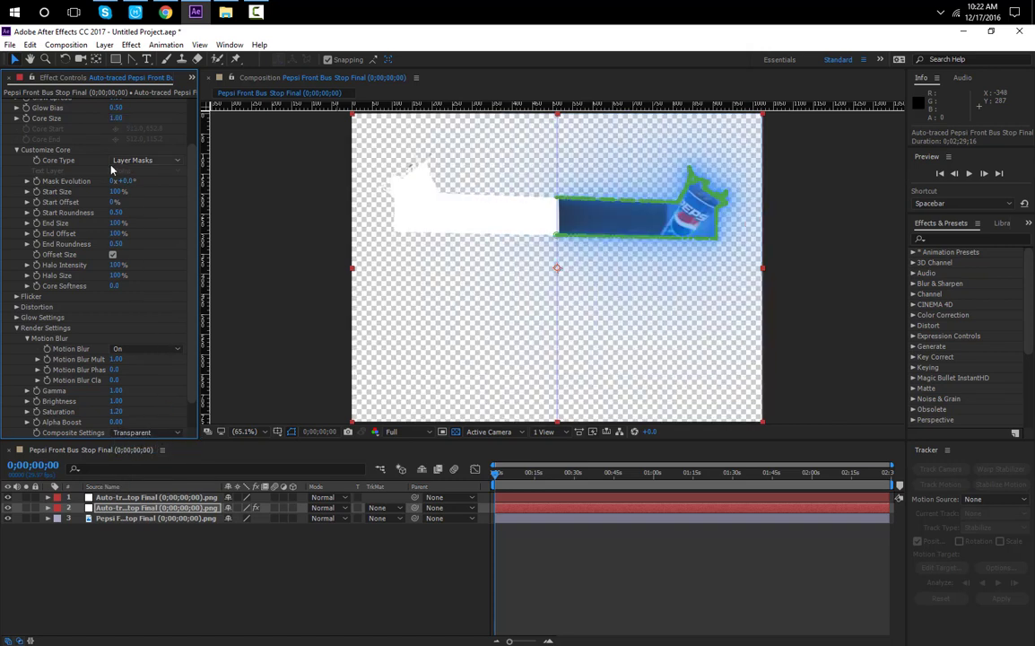
- Turn off the transparency grid and hide the mask path outlines in the composition view, keeping the Saber layer selected
left_click(455, 431)
left_click(134, 497)
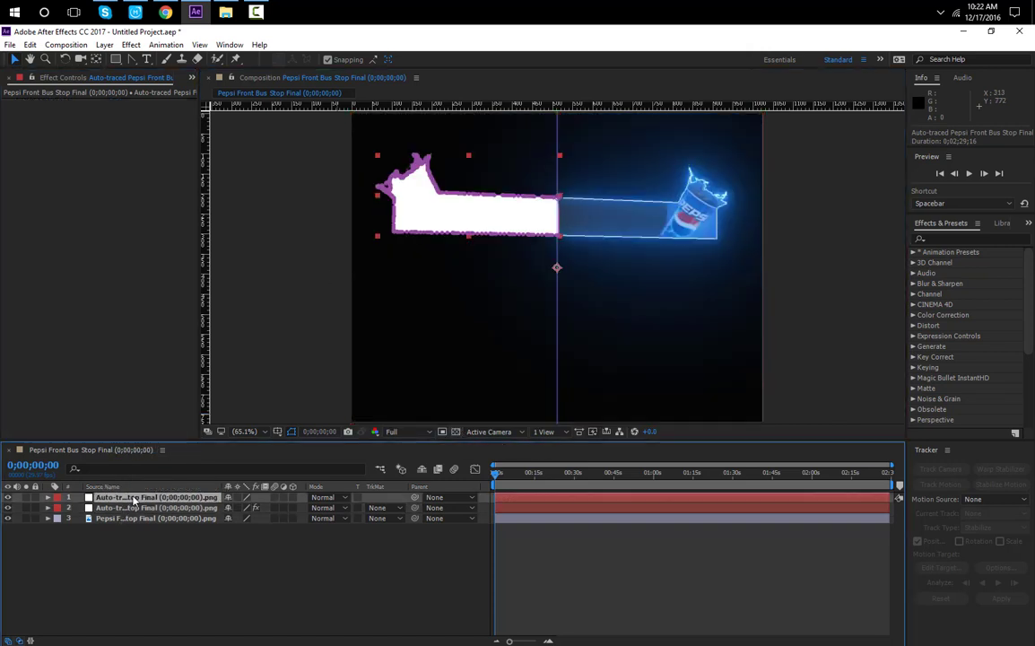
left_click(180, 507)
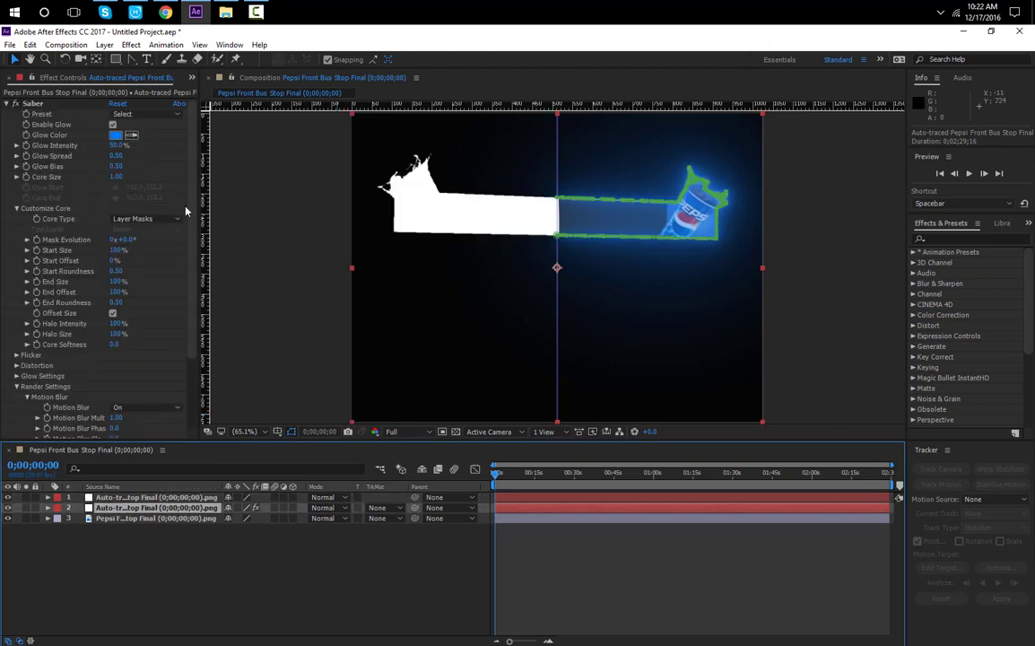
left_click(290, 431)
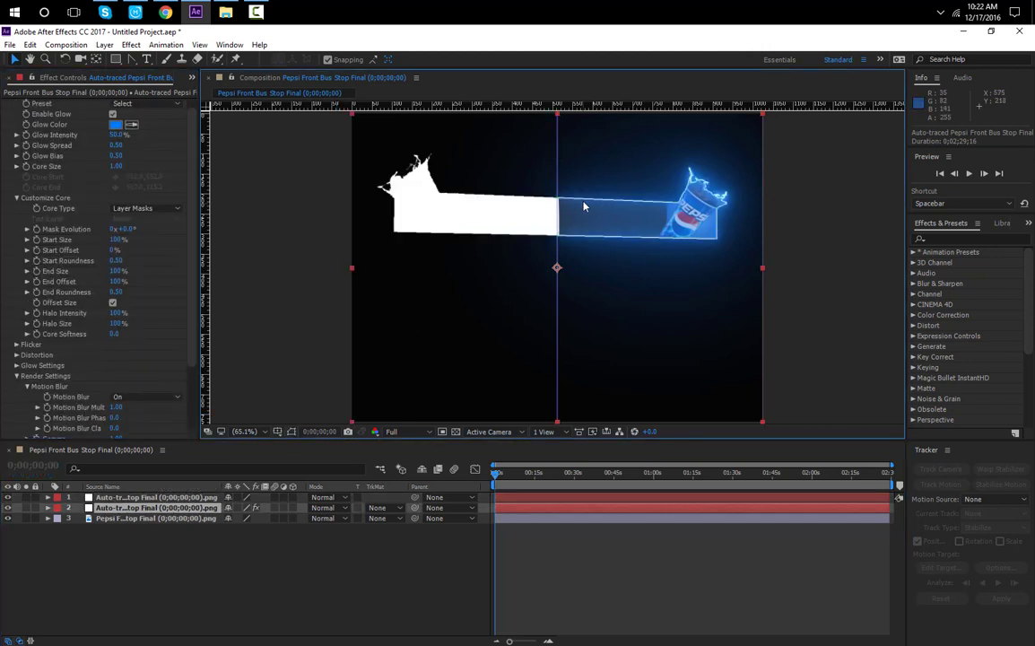
- Set the Saber start offset to 100% and add its first keyframe at the start of the composition
mouse_move(110, 254)
left_mouse_down()
mouse_move(165, 242)
mouse_move(124, 248)
left_mouse_up()
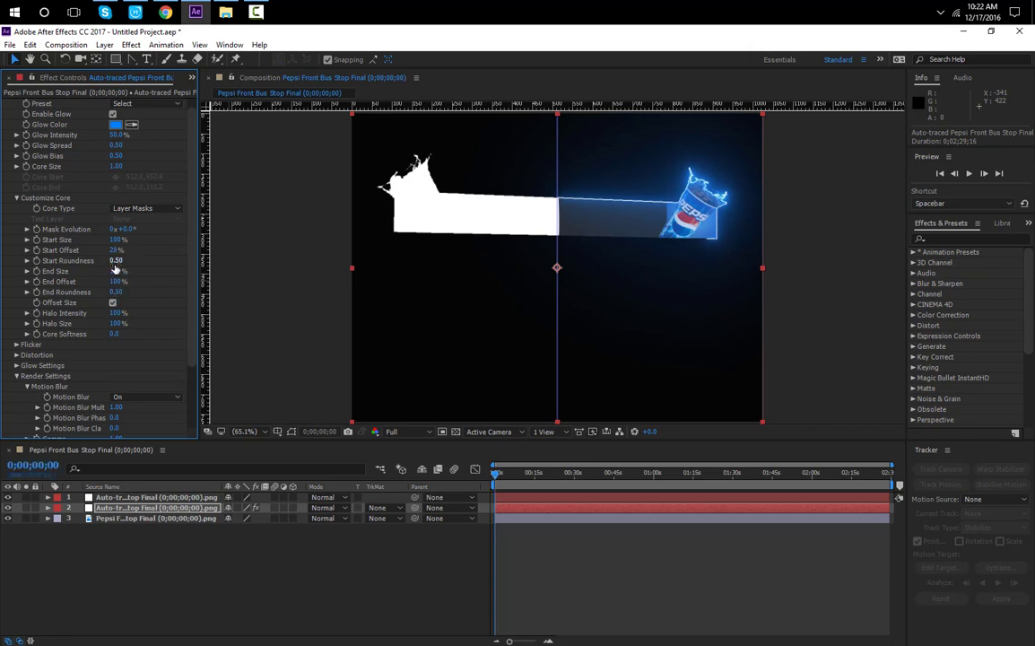
left_click(115, 250)
type("100")
key("Return")
left_click(37, 250)
- Keyframe the Saber start offset at 0% at 3 seconds
left_click(40, 466)
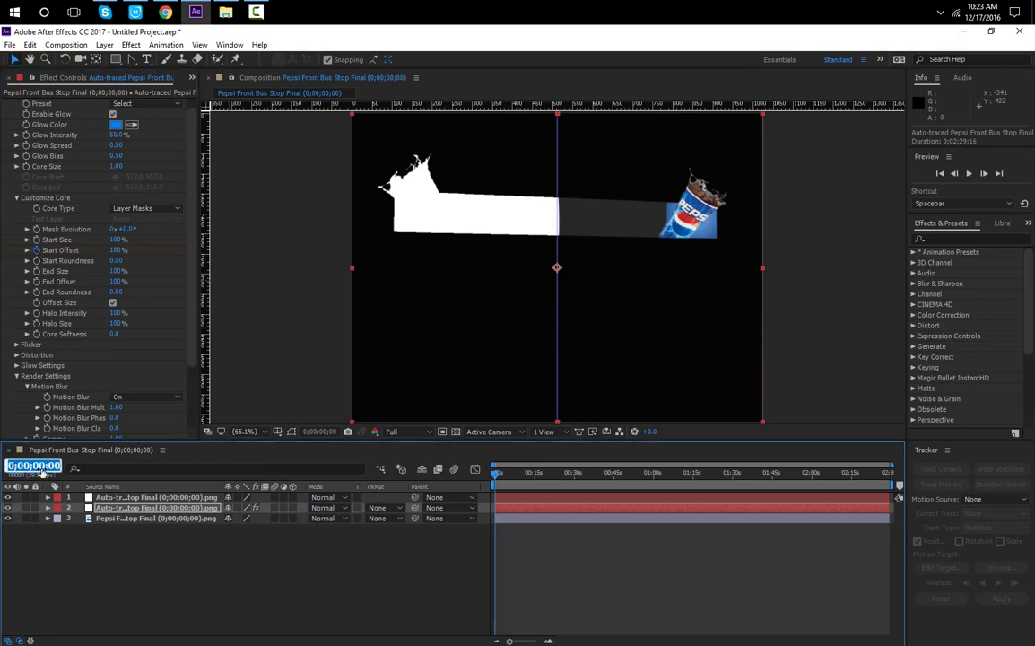
type("300")
key("Return")
left_click(115, 251)
type("0")
key("Return")
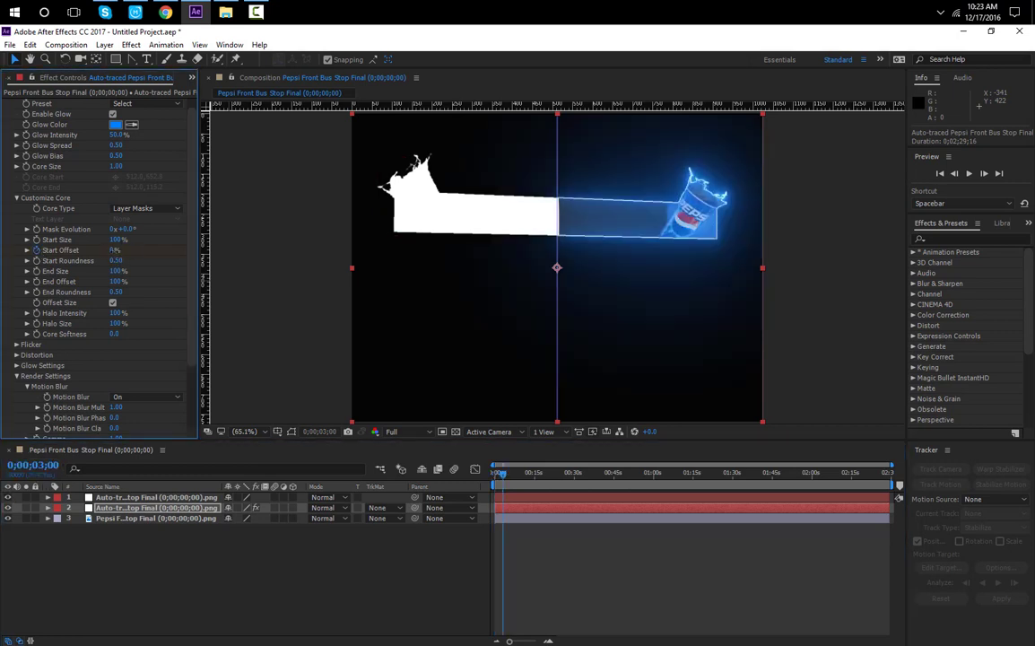
- Scrub through the first three seconds of the timeline to examine the Saber outline drawing on
left_click(549, 640)
left_click(549, 640)
left_click(549, 640)
left_click_drag(567, 640, 559, 640)
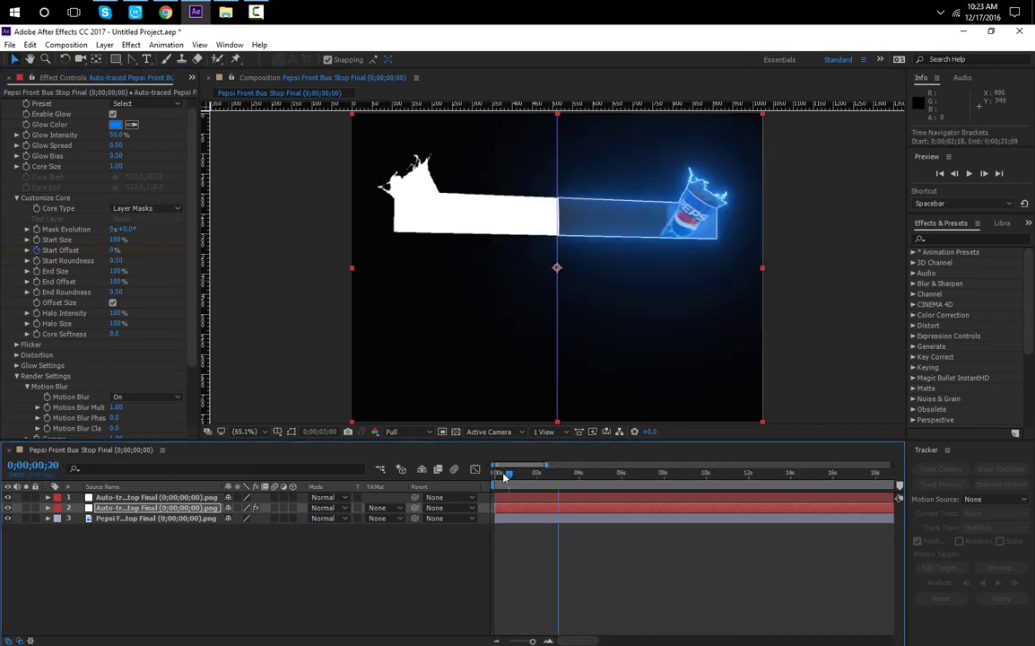
left_click_drag(504, 475, 531, 477)
left_click(547, 640)
left_click_drag(569, 640, 562, 638)
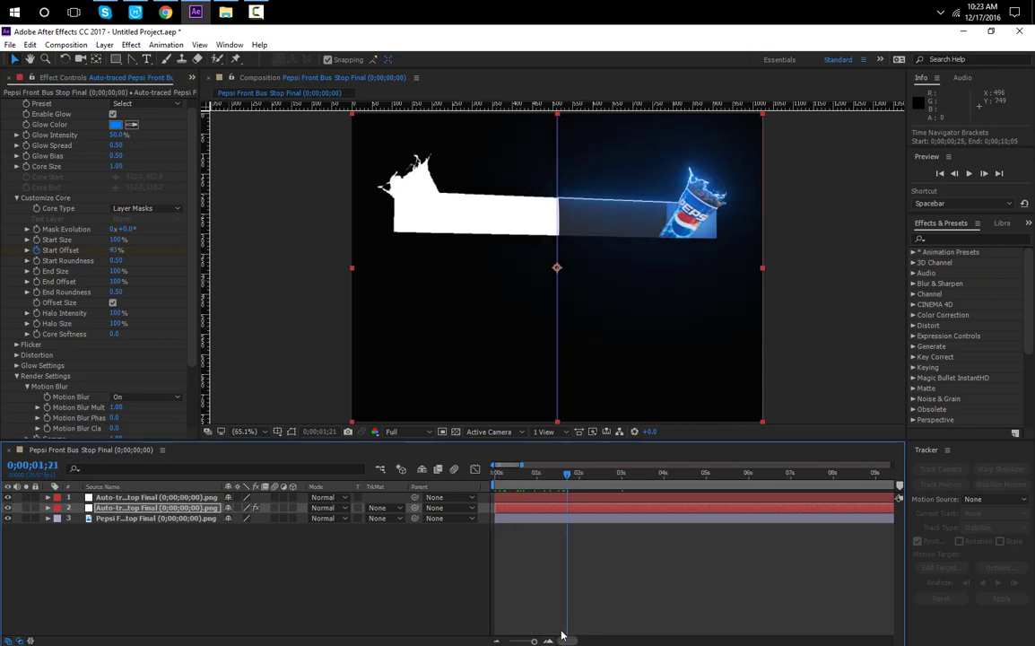
left_click_drag(520, 477, 594, 475)
- Move the lower centre-side vertex of the left half's mask onto the vertical centre guide
left_click(179, 498)
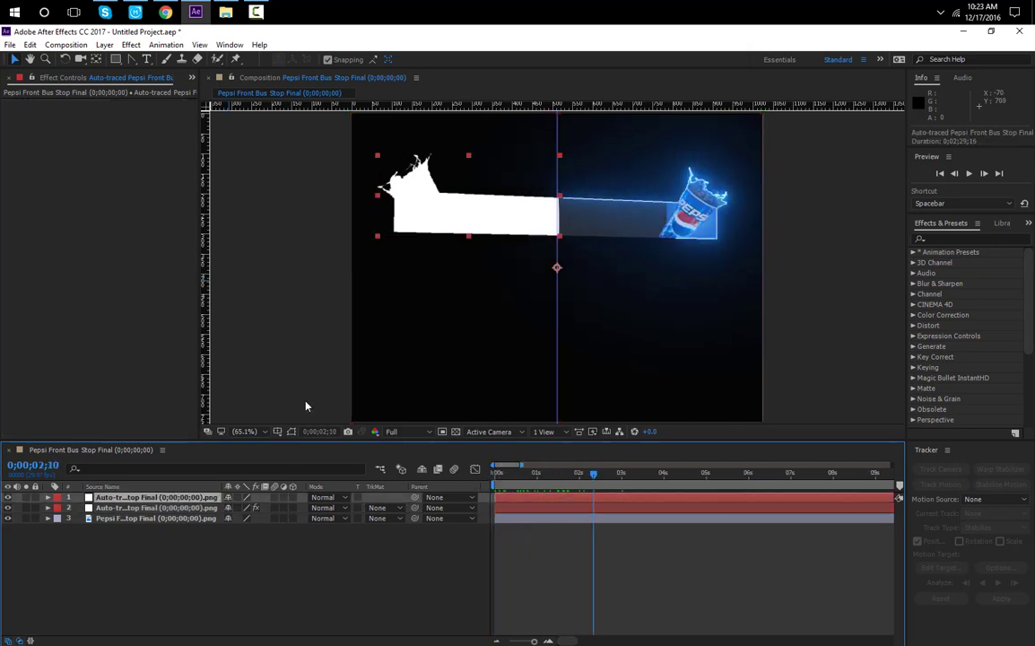
scroll(551, 183, "up", 5)
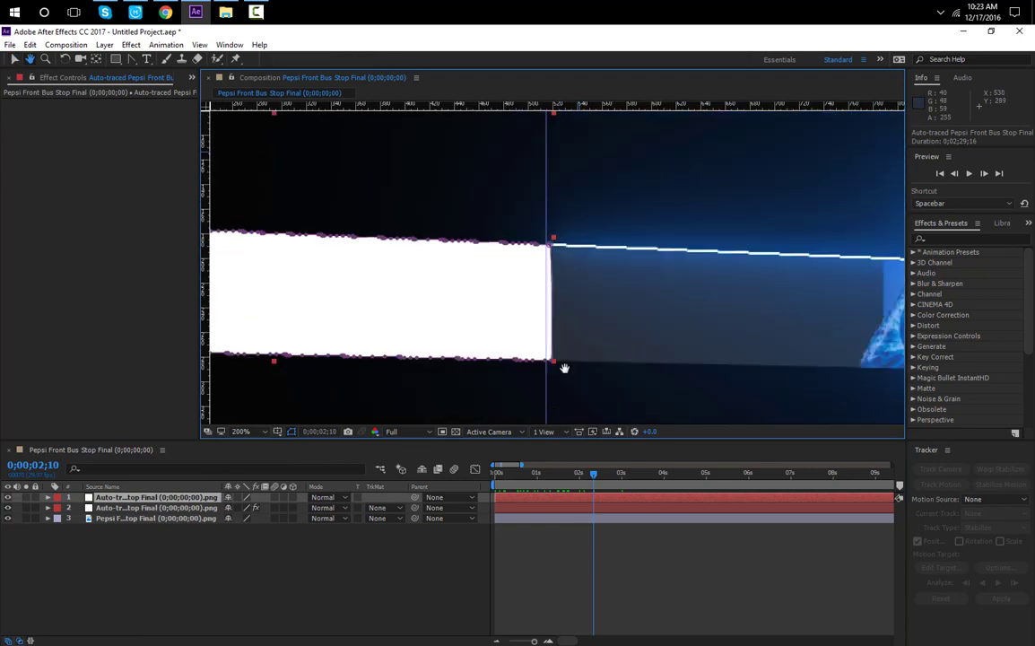
left_click_drag(574, 346, 590, 233)
left_click(556, 384)
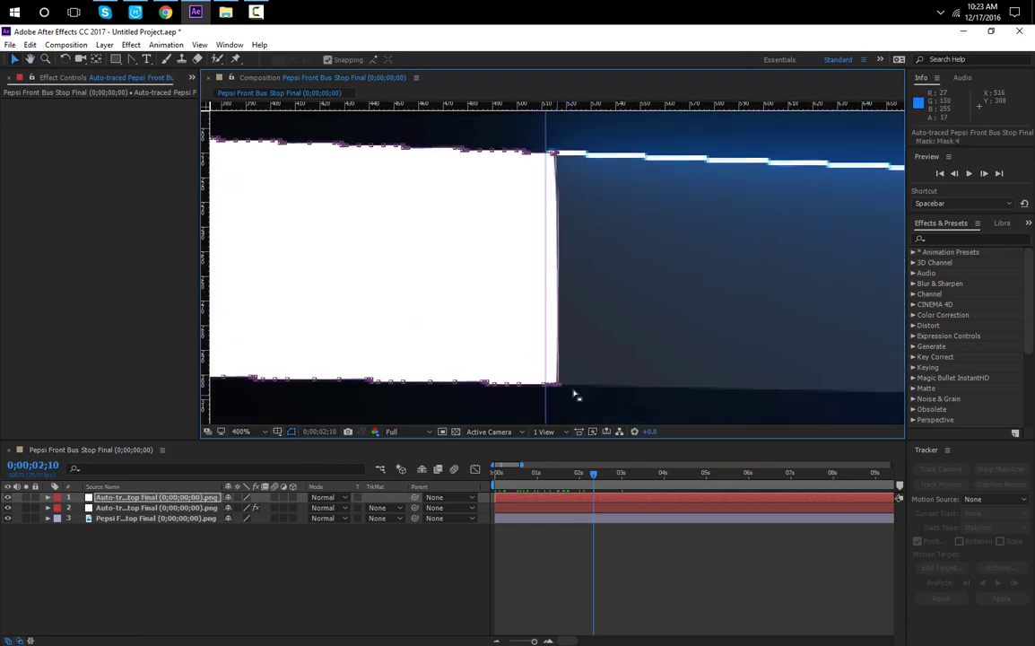
scroll(558, 346, "up", 2)
left_click_drag(599, 174, 585, 74)
left_click(132, 59)
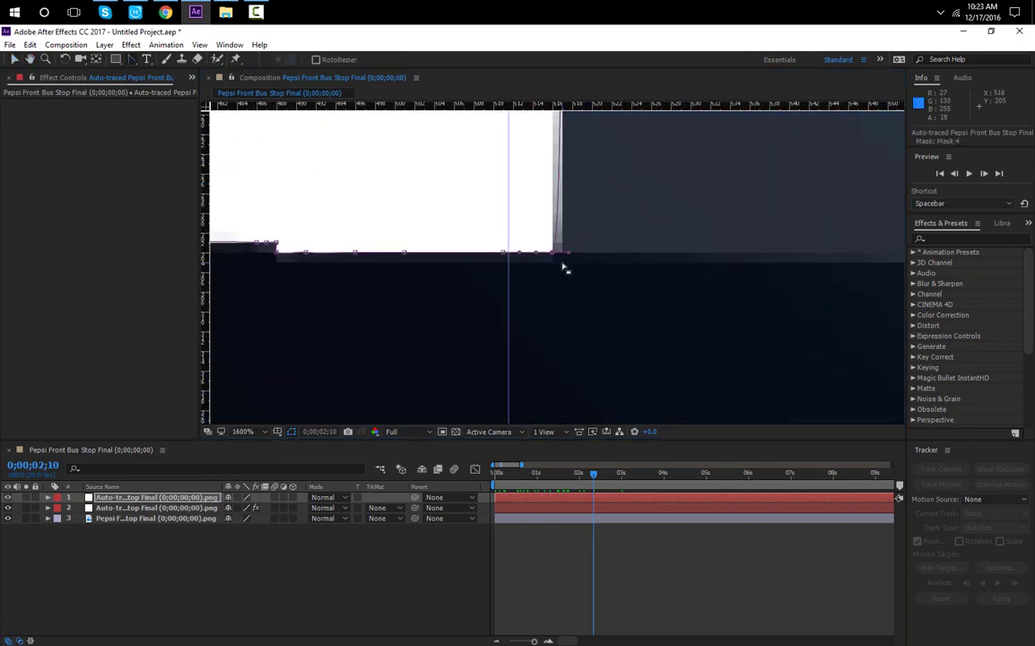
left_click_drag(562, 254, 509, 254)
key("v")
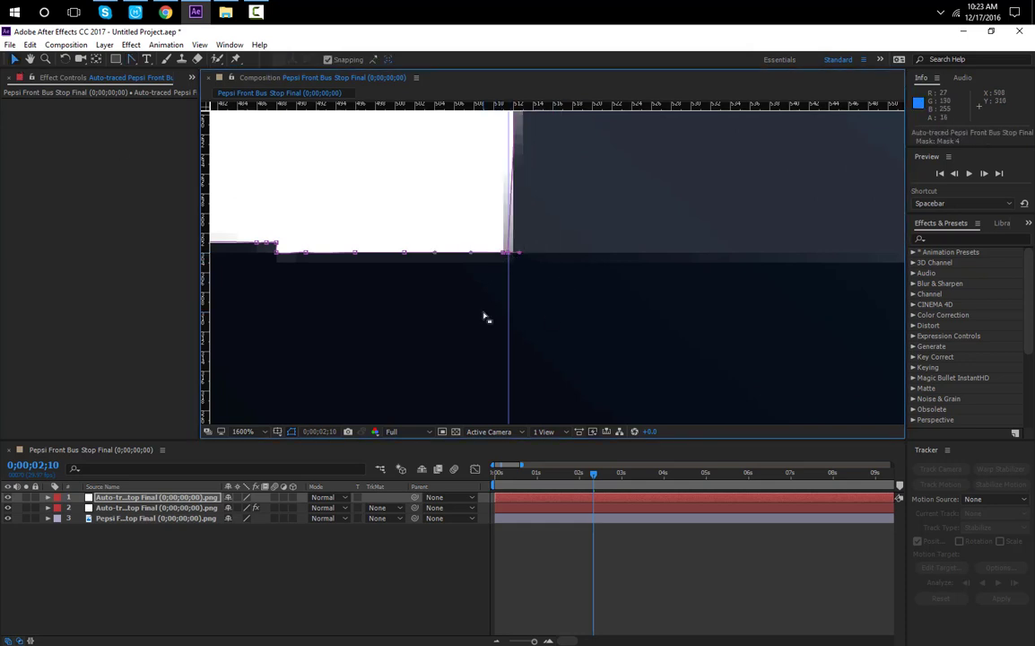
- Convert the upper centre-side vertex of the left mask to a corner and align it with the vertical centre guide
key("Delete")
left_click(625, 364)
left_click_drag(569, 134, 579, 419)
left_click_drag(608, 127, 615, 421)
key("ctrl+z")
left_click(536, 216)
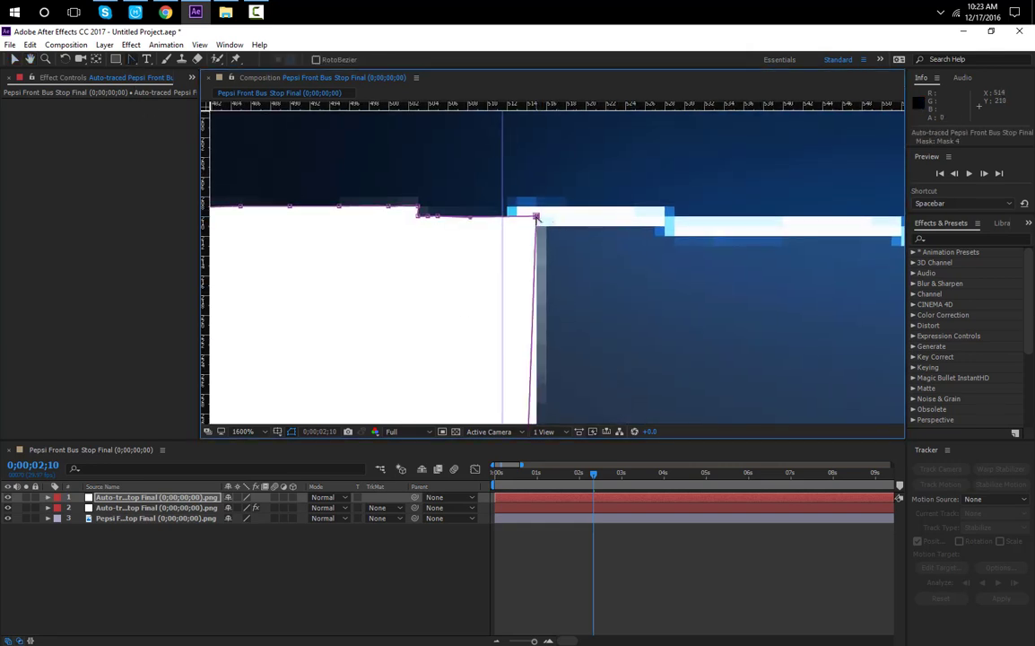
left_click(14, 59)
left_click_drag(536, 216, 502, 216)
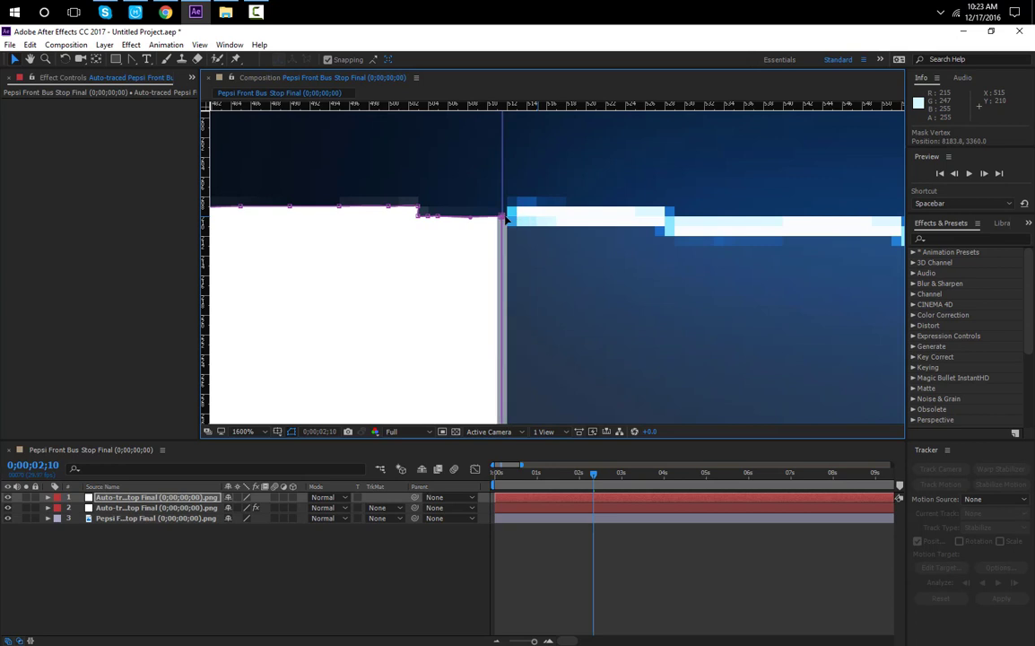
- Open the left half's mask path along its vertical centre edge by turning off its closed state
left_click_drag(584, 323, 590, 116)
scroll(543, 314, "down", 1)
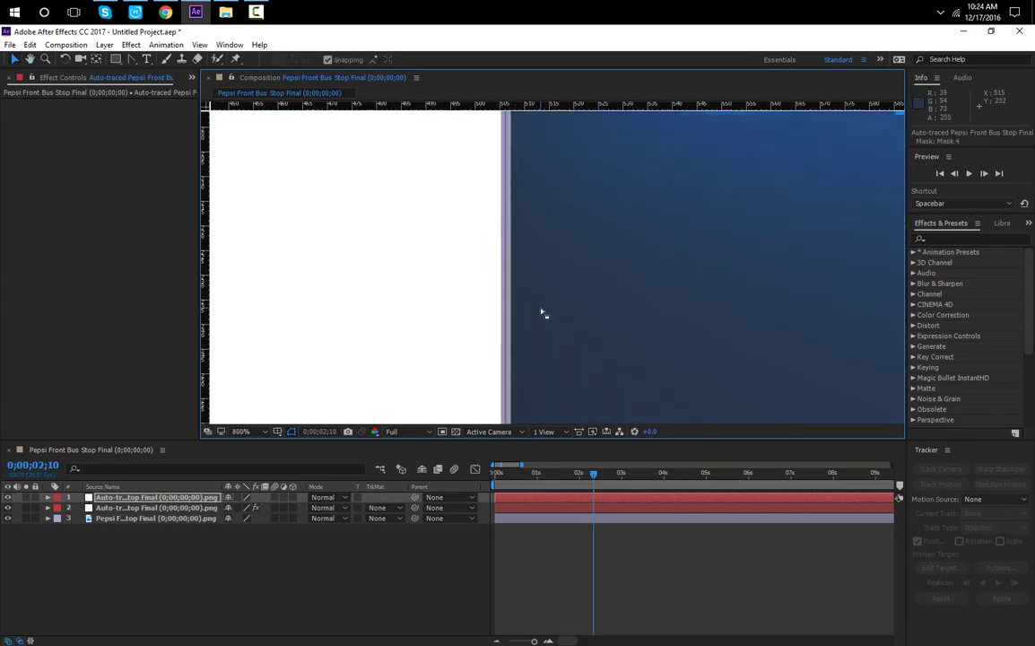
mouse_move(568, 224)
left_mouse_down()
mouse_move(568, 264)
mouse_move(563, 230)
left_mouse_up()
scroll(568, 282, "down", 1)
left_click_drag(569, 300, 562, 264)
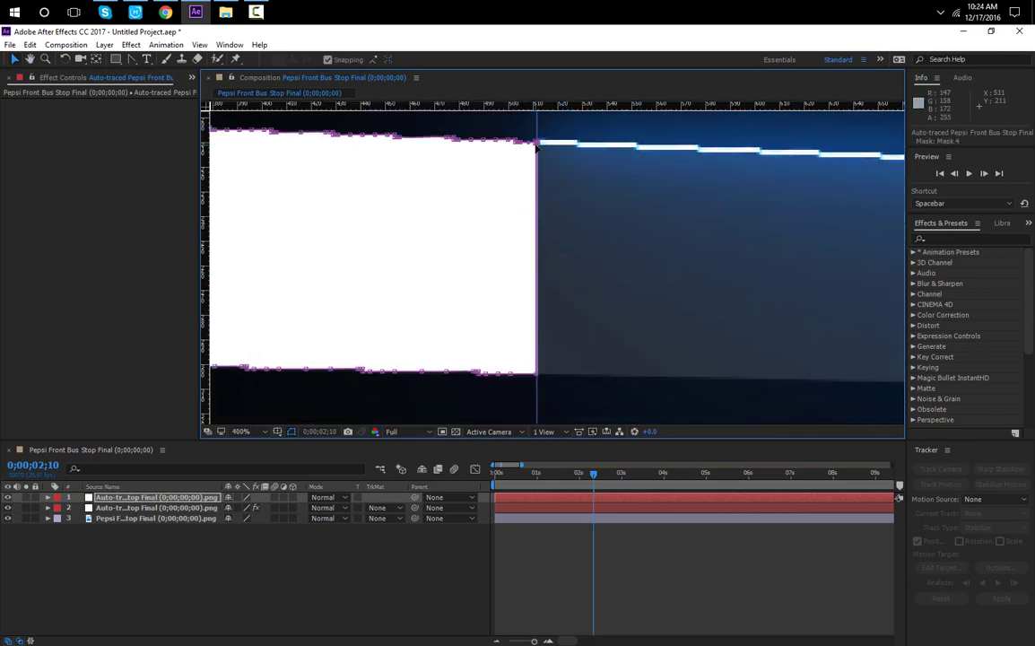
right_click(535, 223)
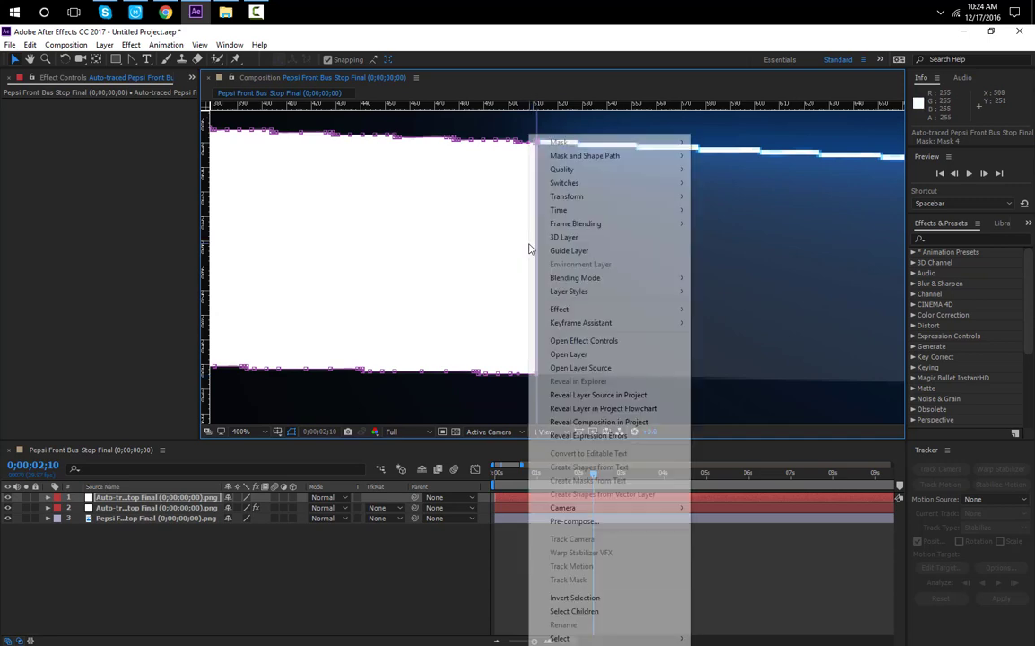
mouse_move(603, 159)
left_click(724, 169)
- Copy the Saber effect from the right half's layer to the left half's layer and fit the composition in the view
left_click(118, 507)
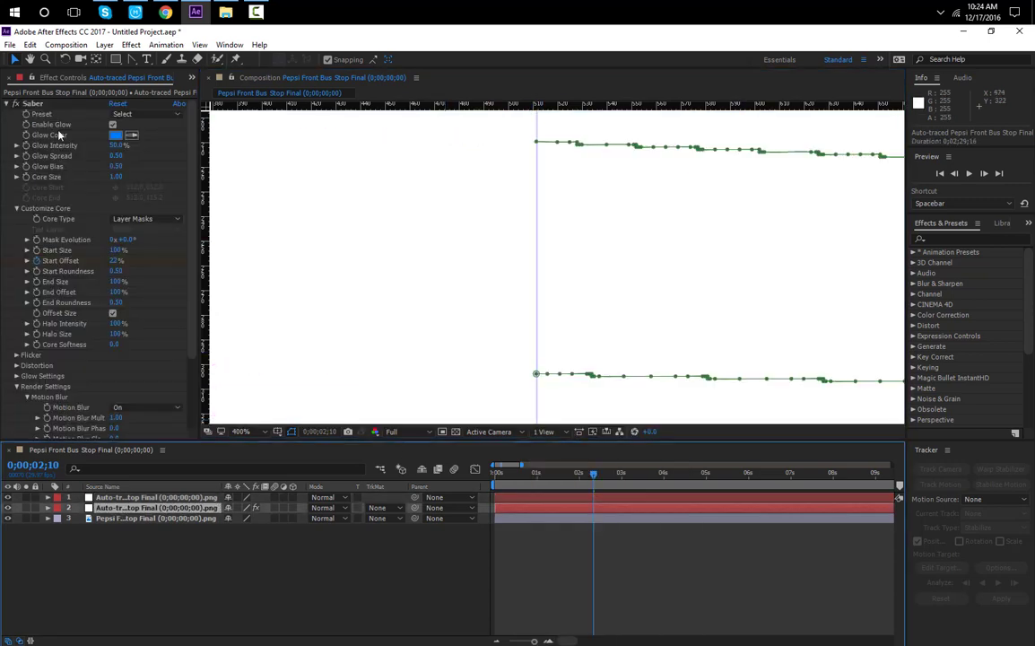
left_click(38, 105)
key("ctrl+c")
left_click(148, 497)
key("ctrl+v")
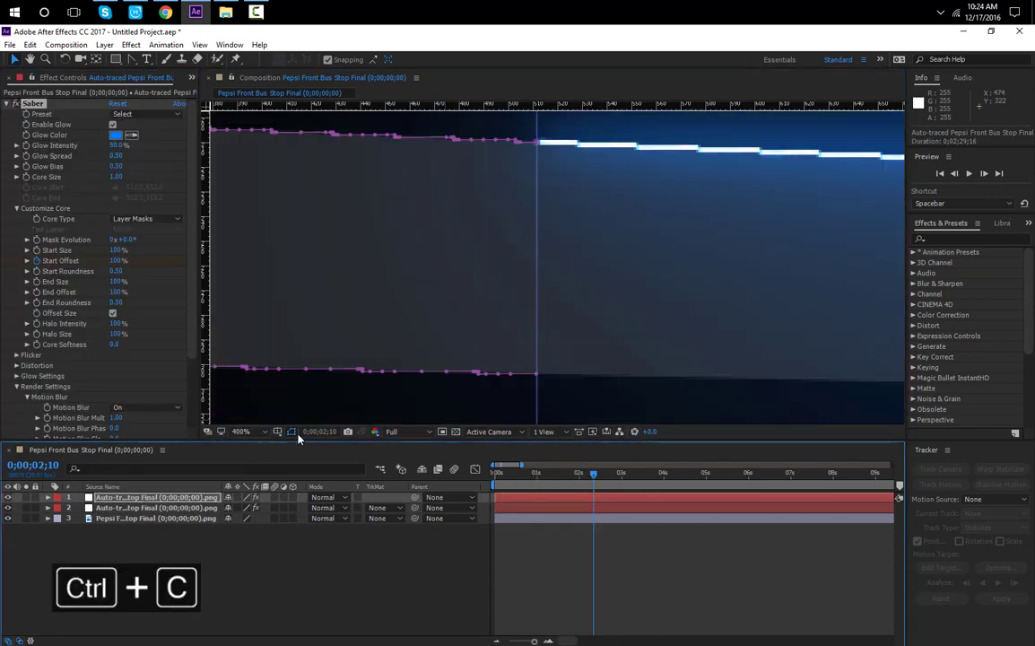
left_click(255, 431)
left_click(273, 222)
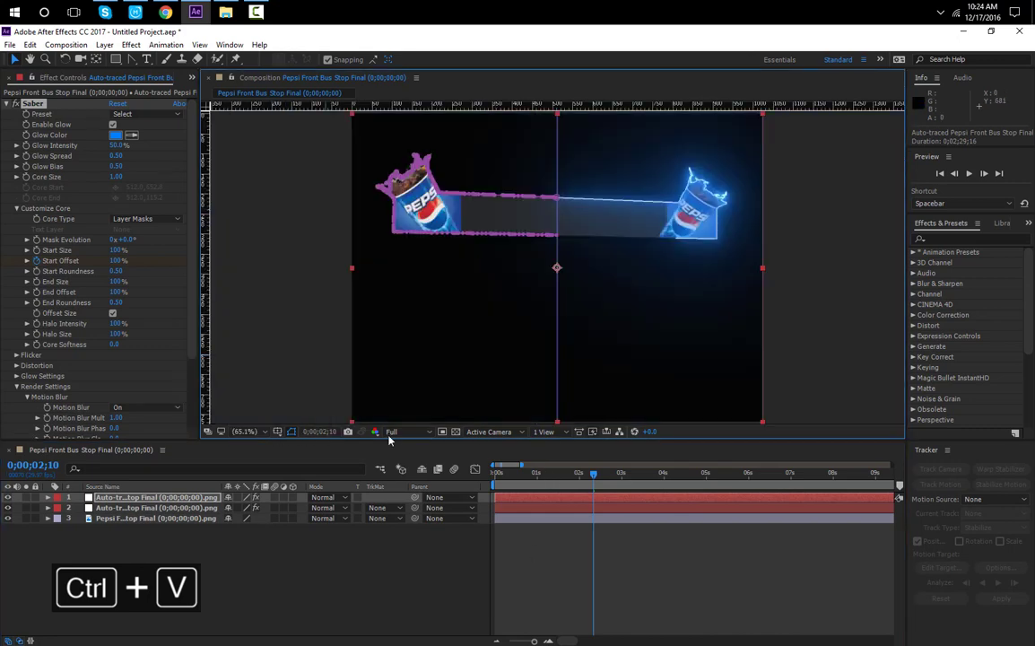
- At the composition start, remove the pasted Saber's start offset animation on the left half and set the start offset to 0%
key("Home")
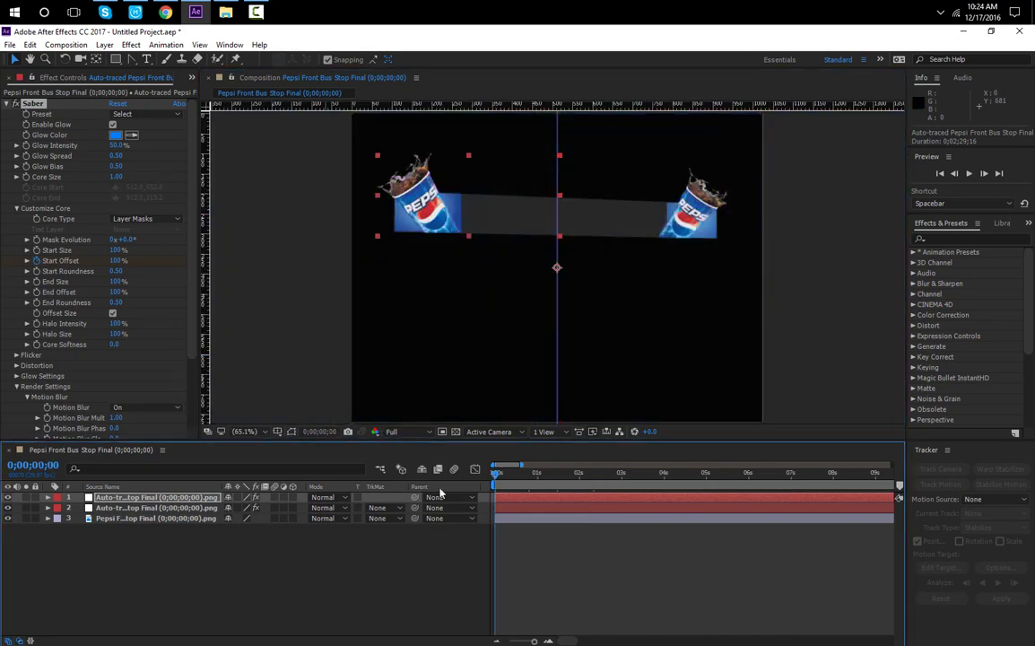
left_click(35, 260)
type("0")
key("Return")
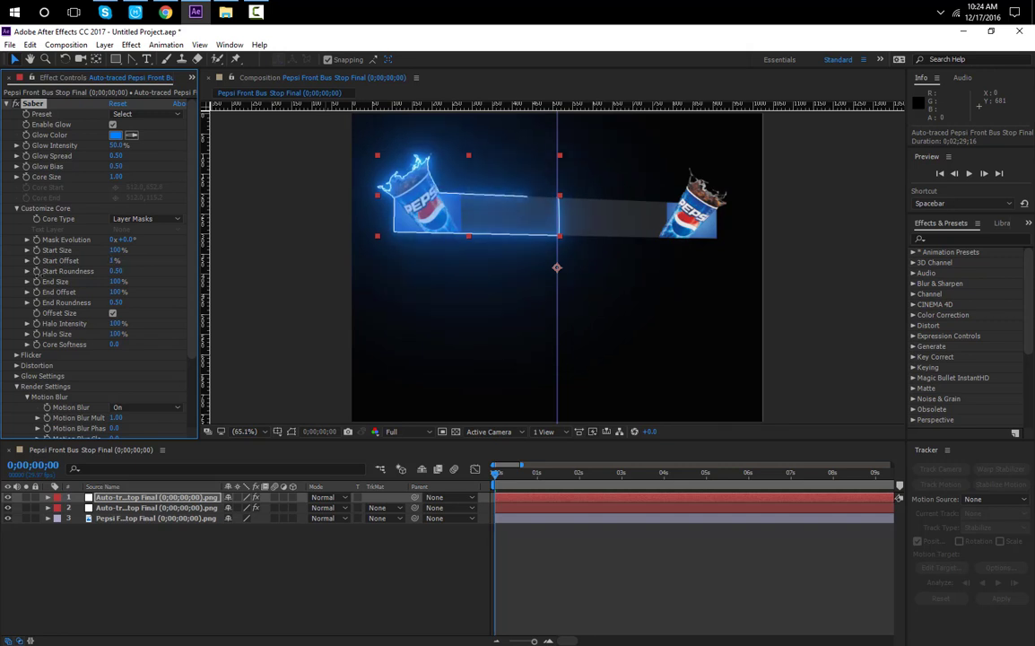
- Make the left half's mask an open path so the Saber line has no vertical centre edge
scroll(563, 201, "up", 6)
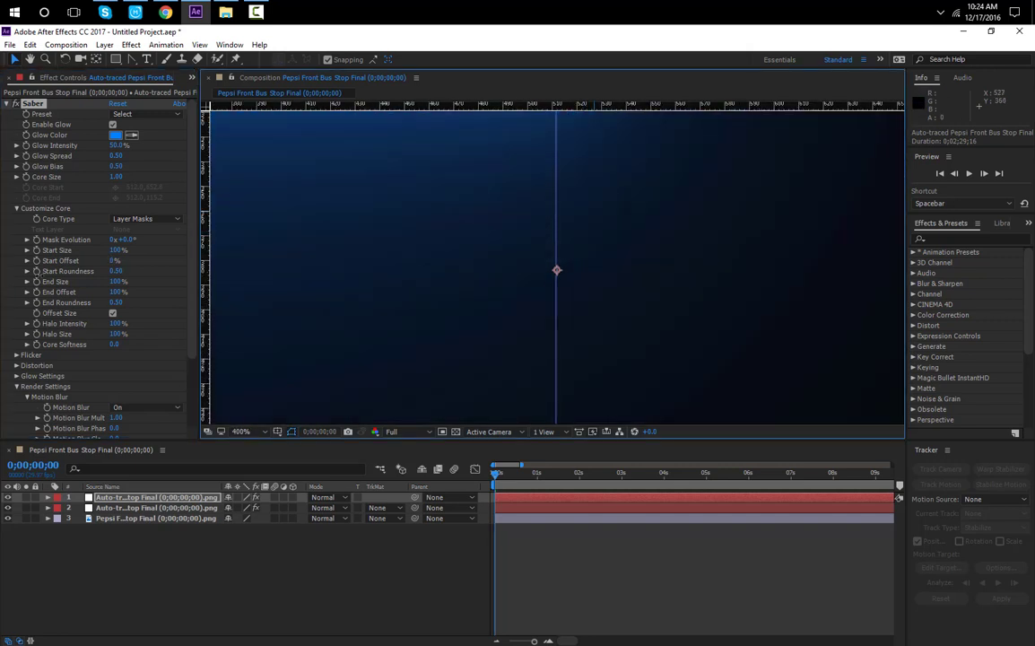
key("v")
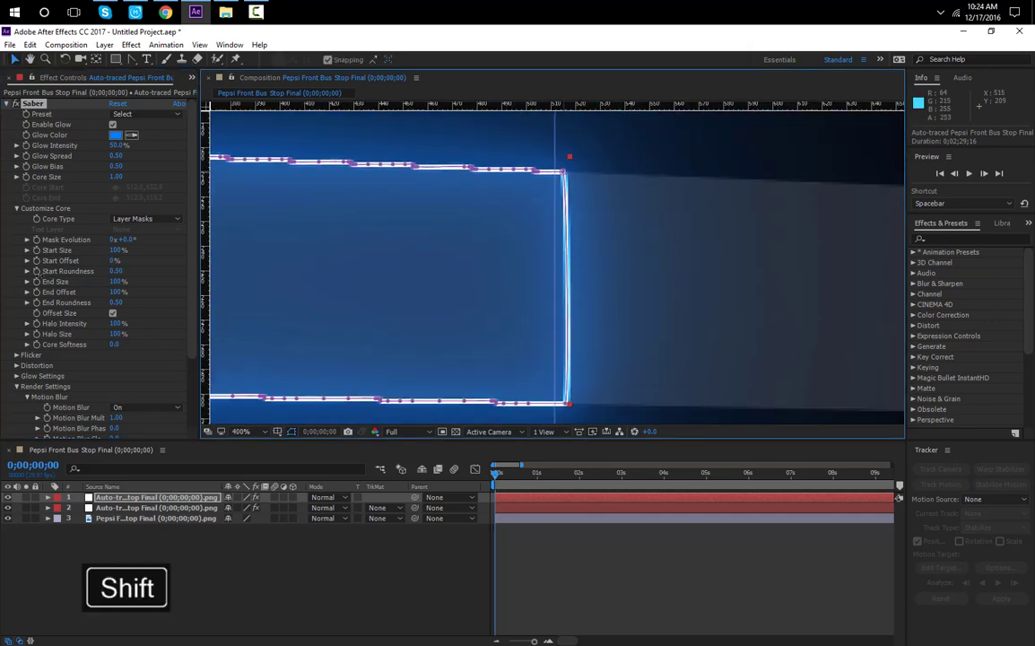
left_click(563, 172, "shift")
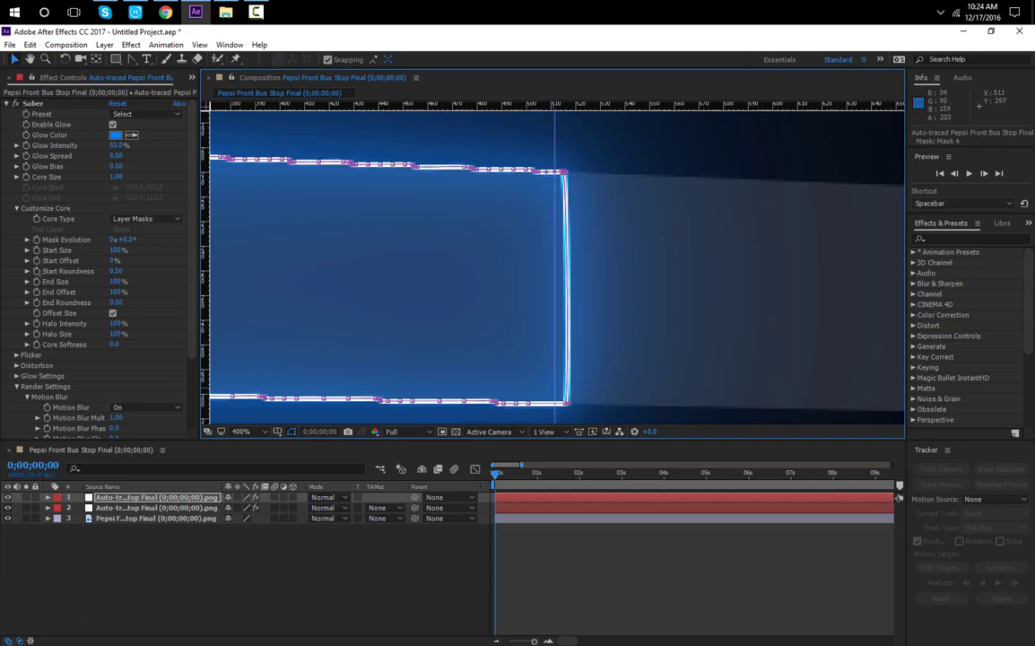
right_click(500, 168)
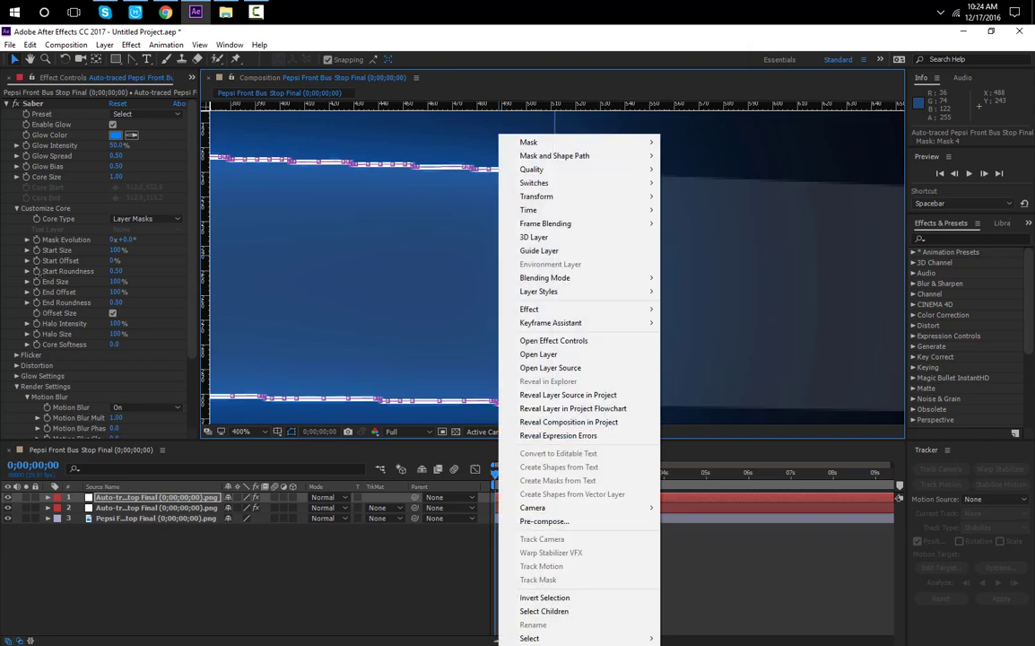
mouse_move(554, 155)
left_click(689, 168)
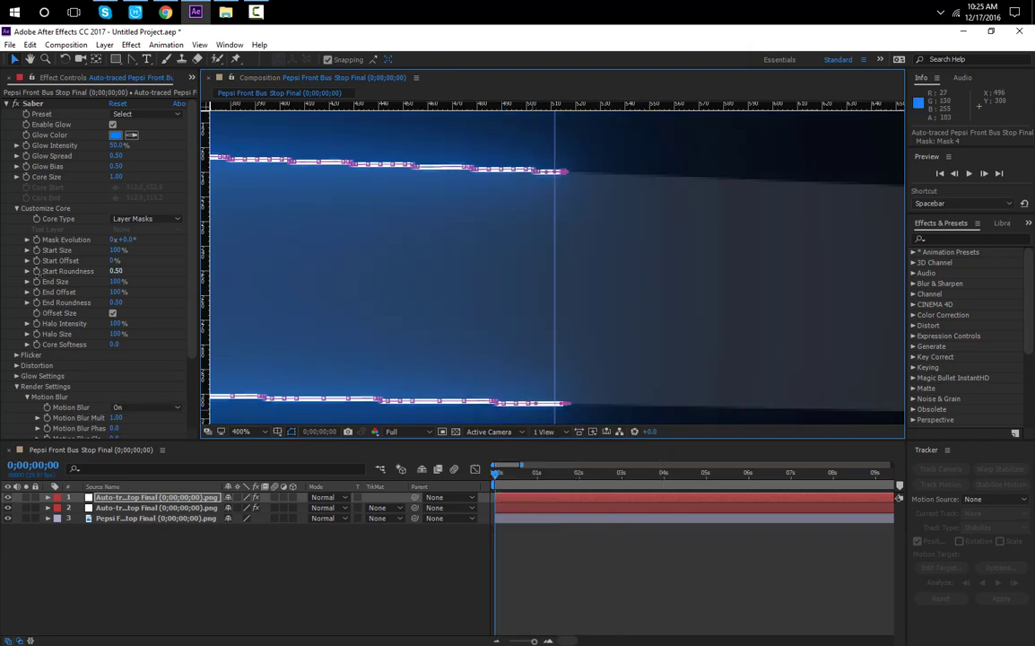
left_click(240, 431)
left_click(244, 208)
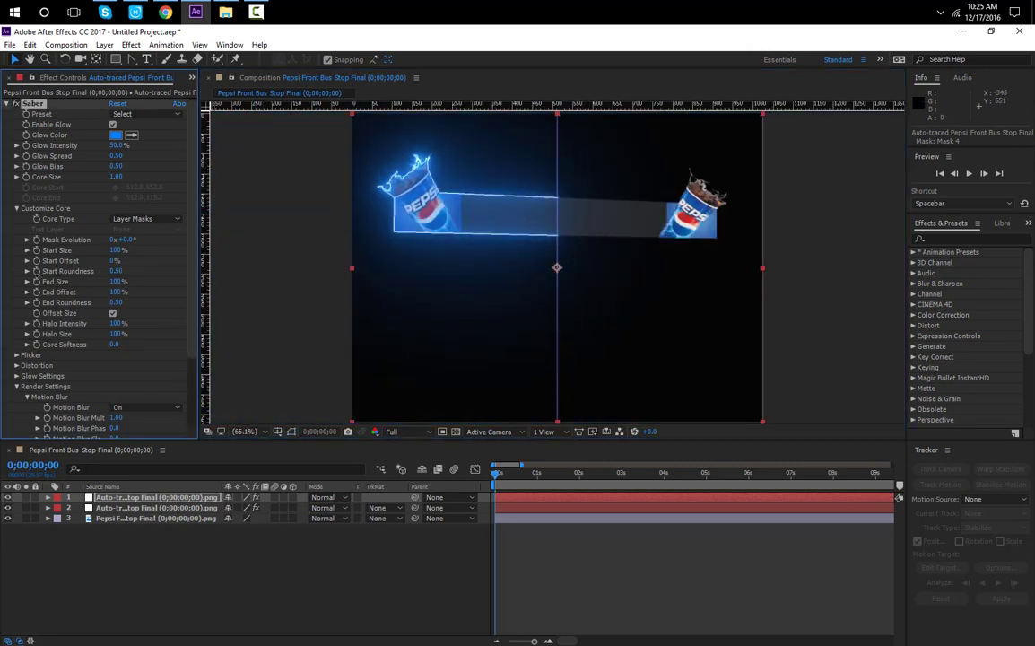
- Set the left half's Saber end offset to 0% and add its first keyframe at the start of the composition
left_click_drag(115, 292, 25, 291)
left_click(113, 291)
type("0")
key("Return")
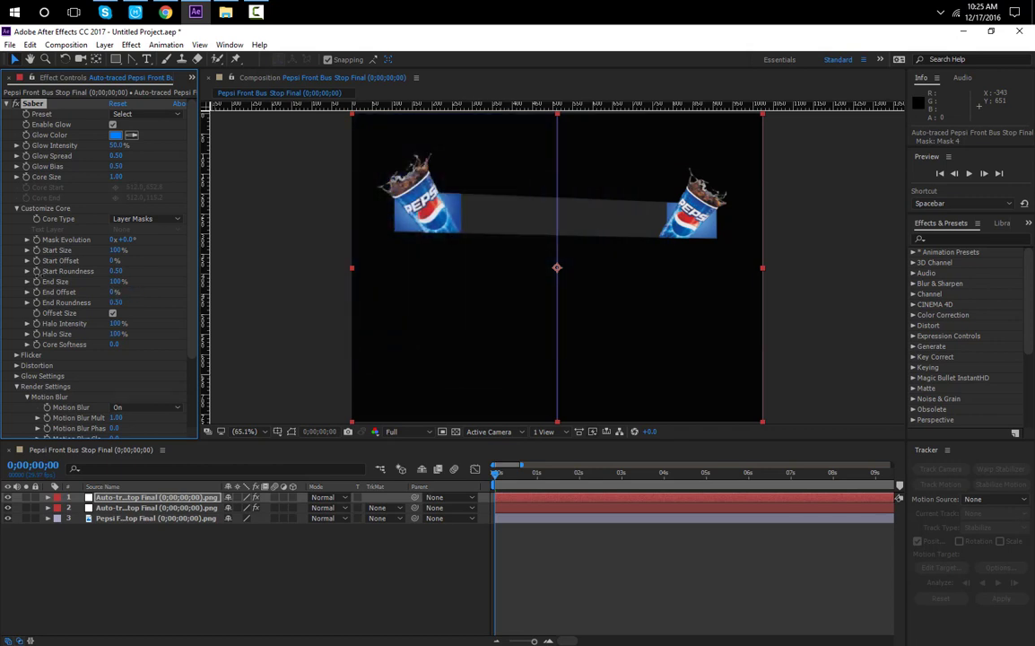
- Keyframe the left half's Saber end offset at 100% at 3 seconds
left_click(32, 464)
type("300")
key("Return")
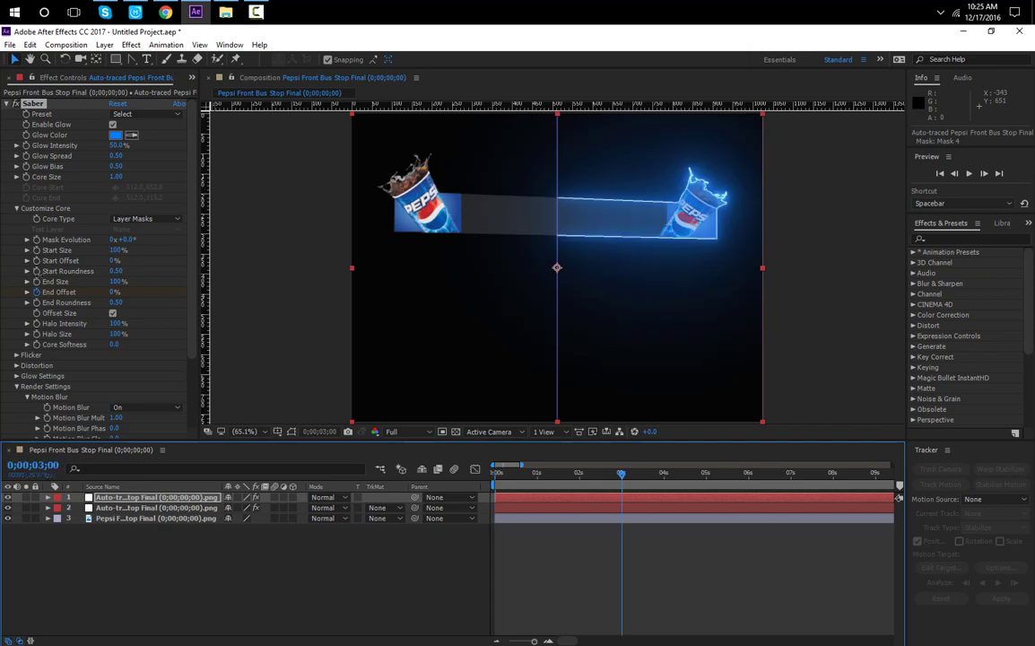
left_click(113, 292)
type("100")
key("Return")
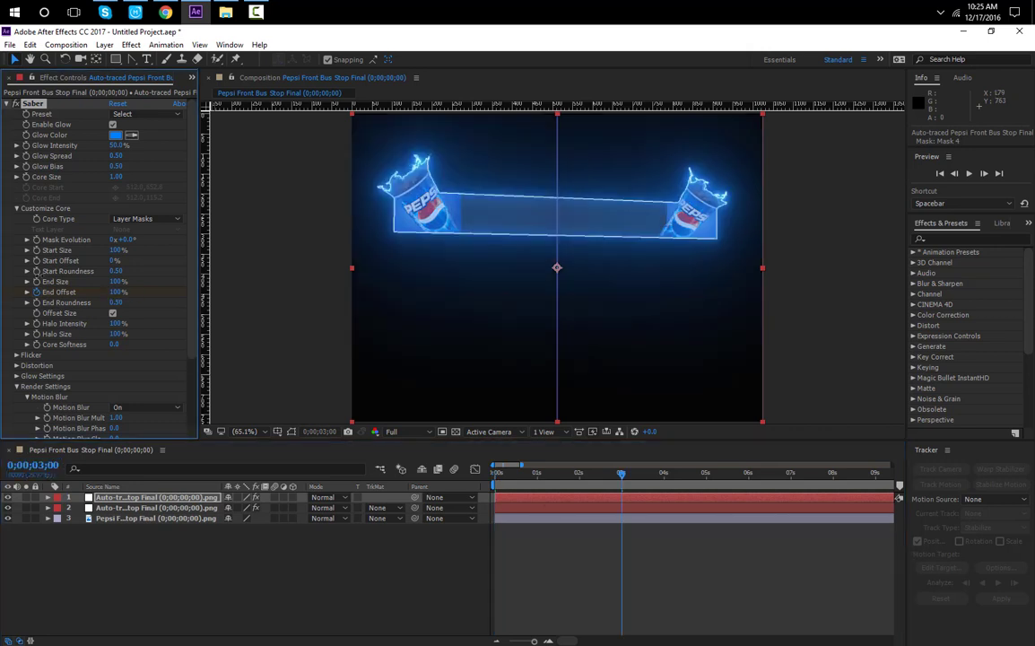
- End the work area at 3 seconds and preview both halves of the outline drawing on
key("n")
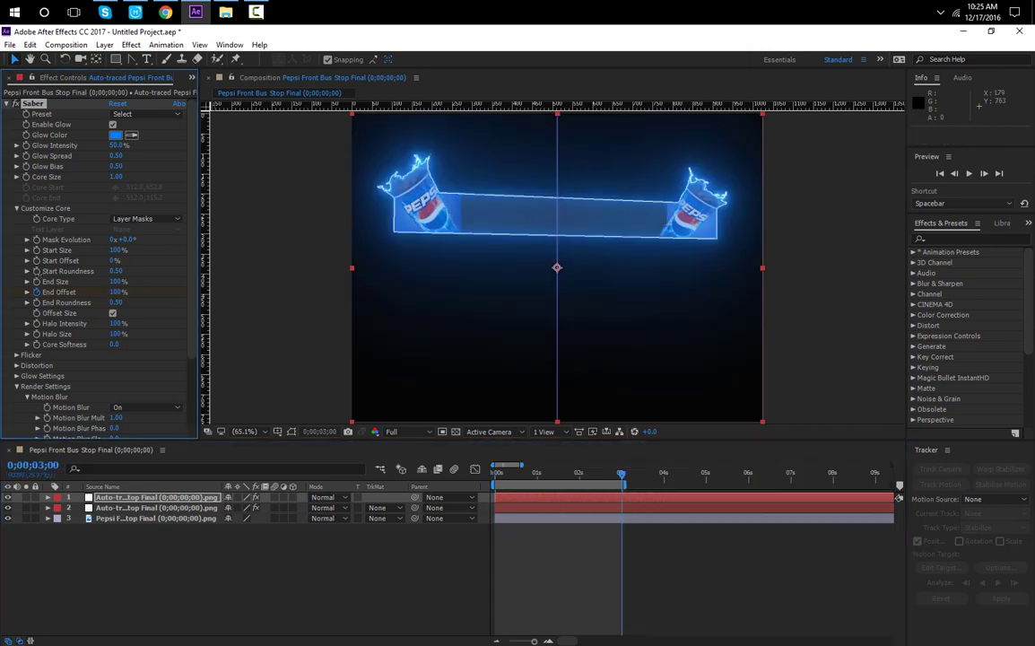
key("space")
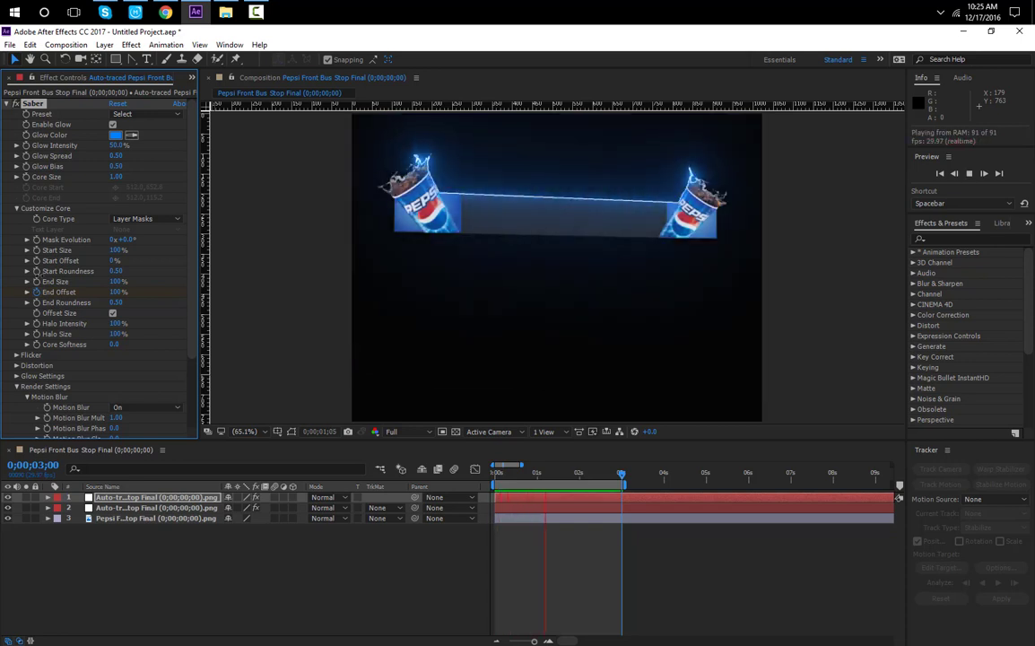